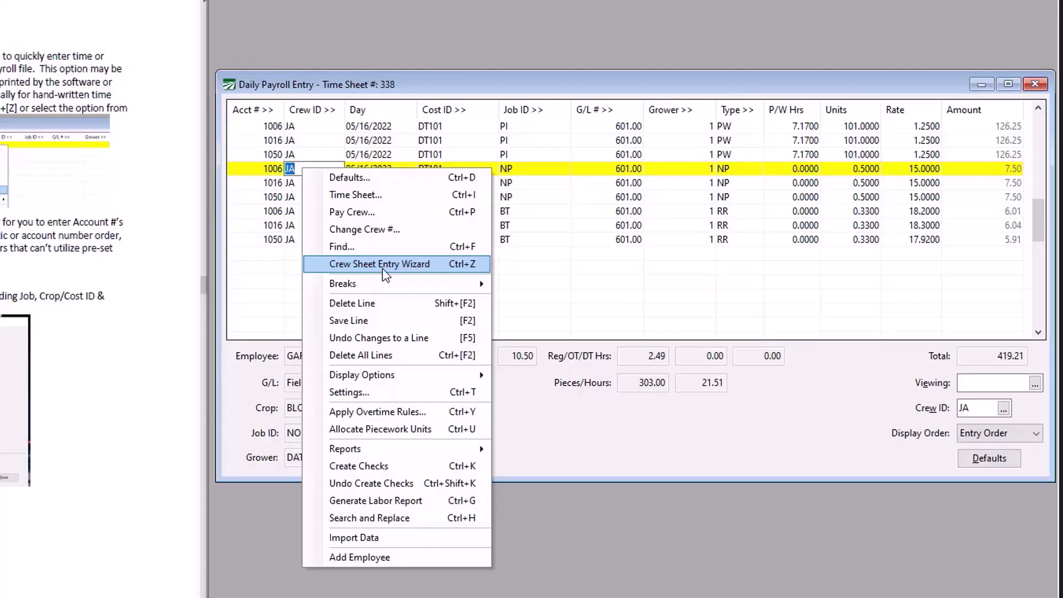
Step: Start the Crew Sheet Entry Wizard from the daily payroll entry and select crew JA
left_click(384, 268)
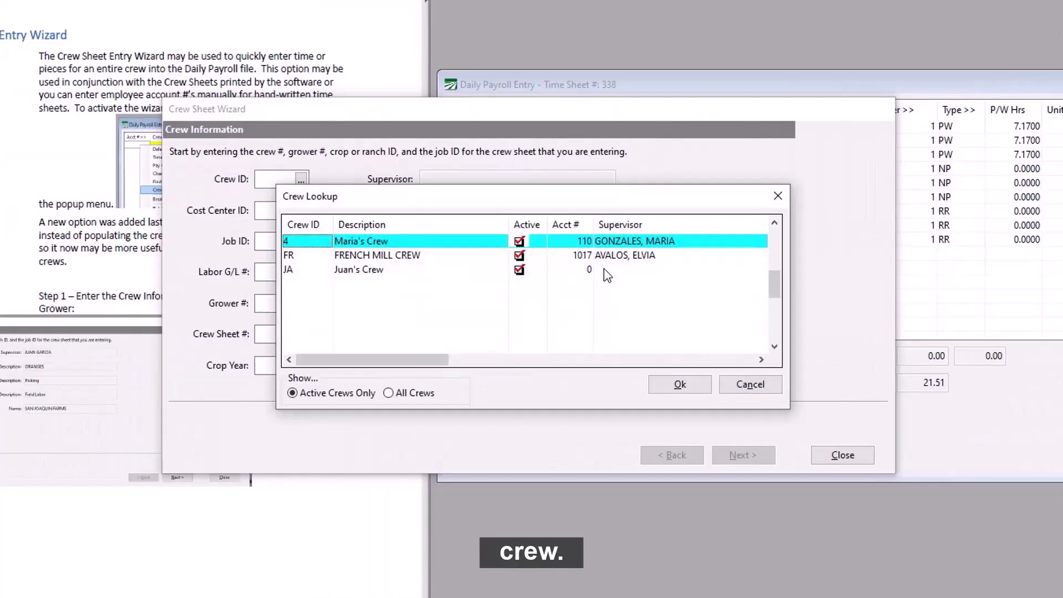
left_click(606, 270)
double_click(607, 271)
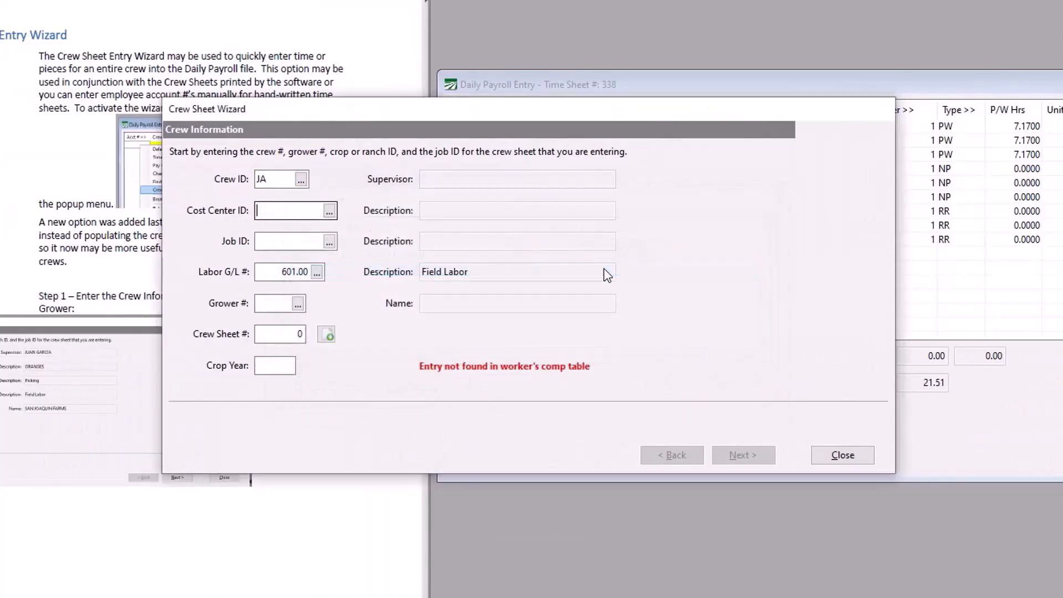
Step: Set the crew sheet's cost center to HLPLUM (HARVEST LANE PLUMS) using the crop lookup
key("F2")
type("DT102")
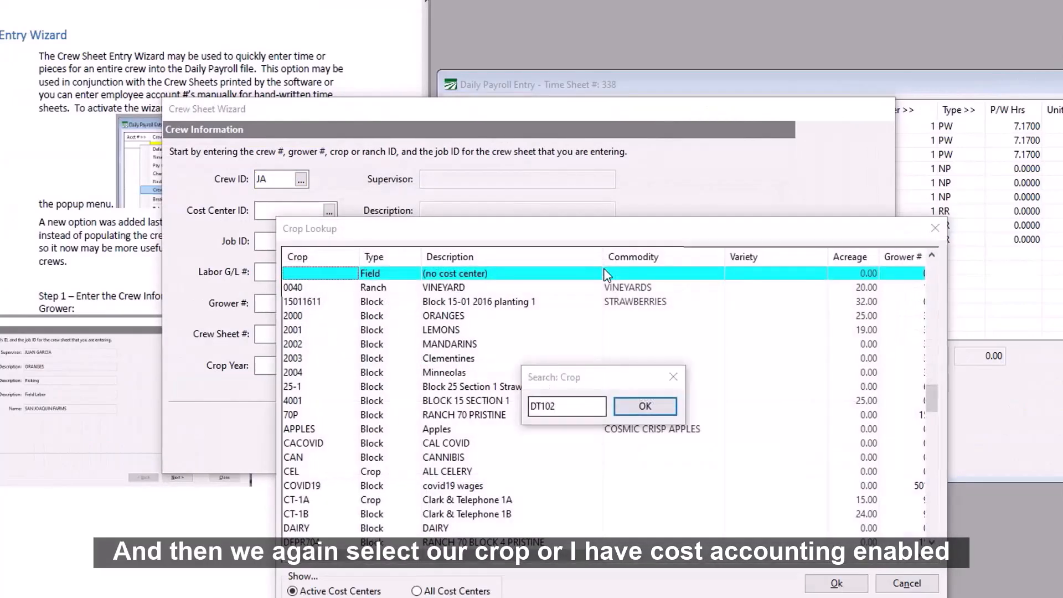
key("Return")
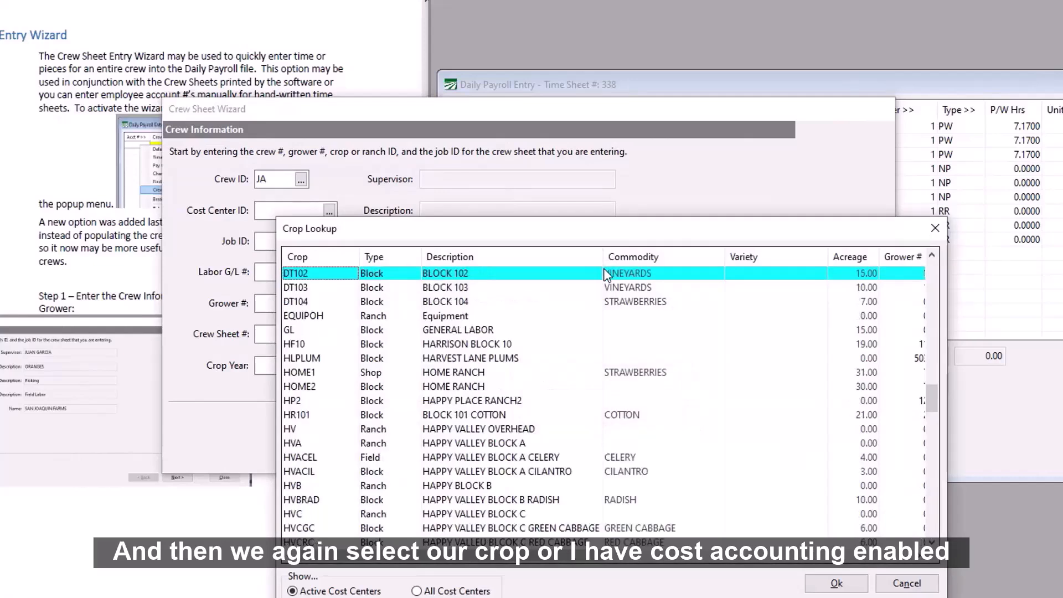
key("Down")
key("Down")
key("Down")
key("Down")
key("Down")
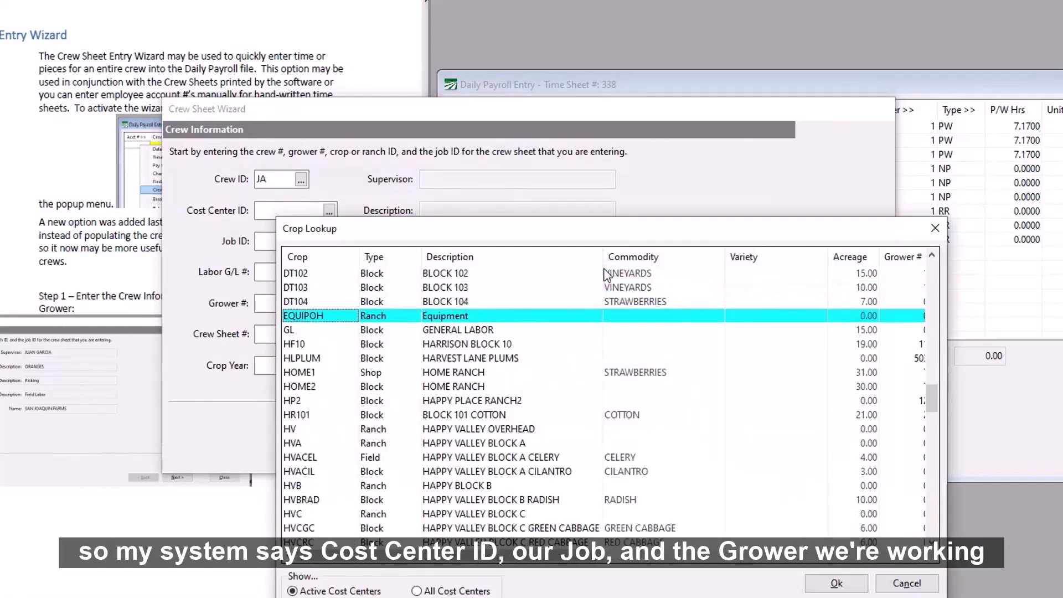
key("Down")
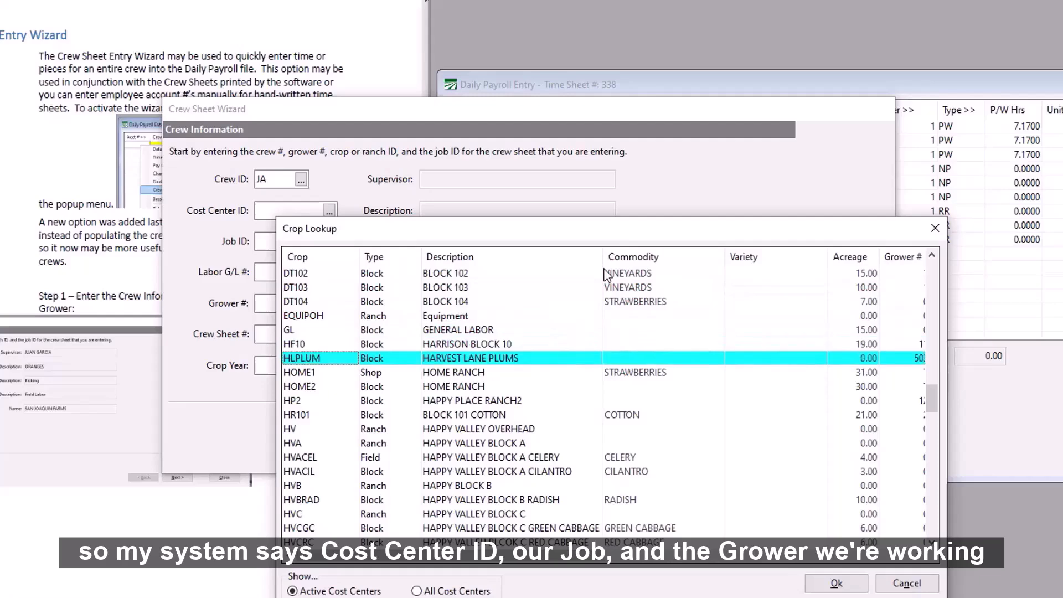
key("Return")
key("Tab")
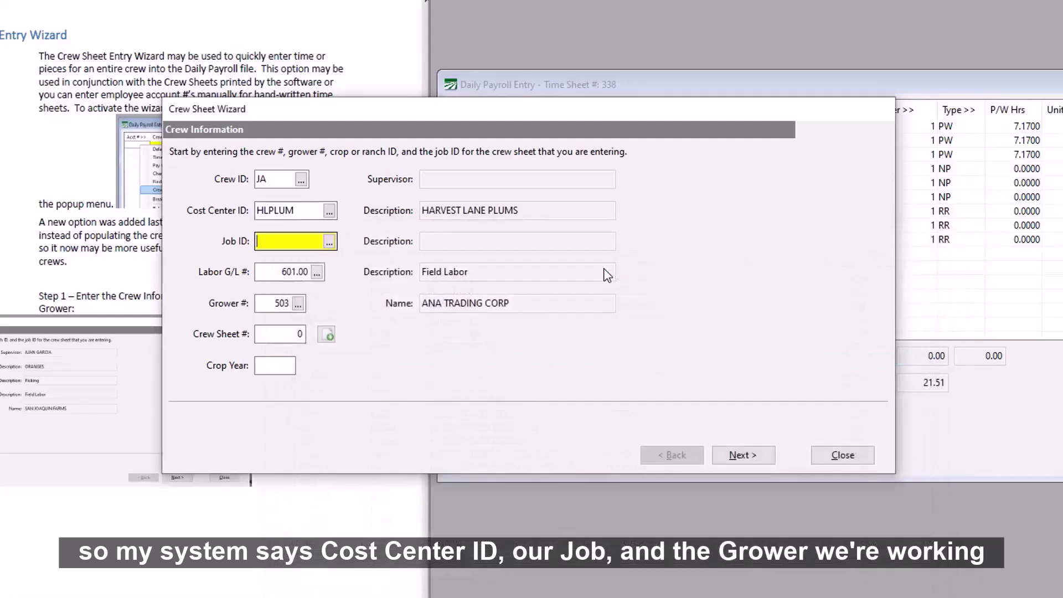
Step: Set the crew sheet's job ID to PI (PICKING), keeping the default labor G/L account
type("PI")
key("Return")
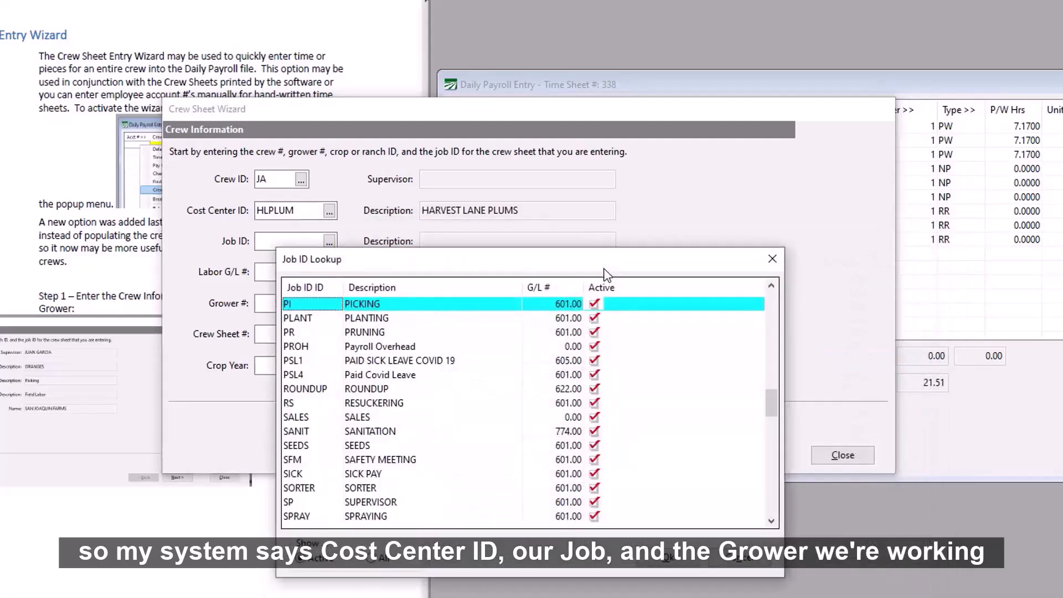
key("Return")
key("Tab")
key("Tab")
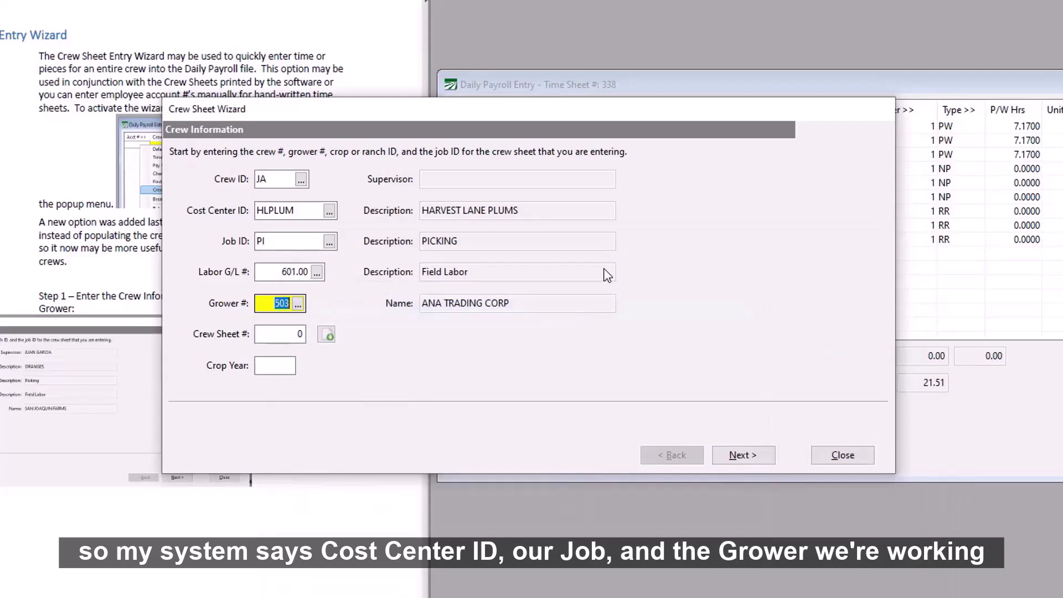
Step: Generate a new crew sheet number and continue to the pay period dates
left_click(326, 335)
left_click(286, 336)
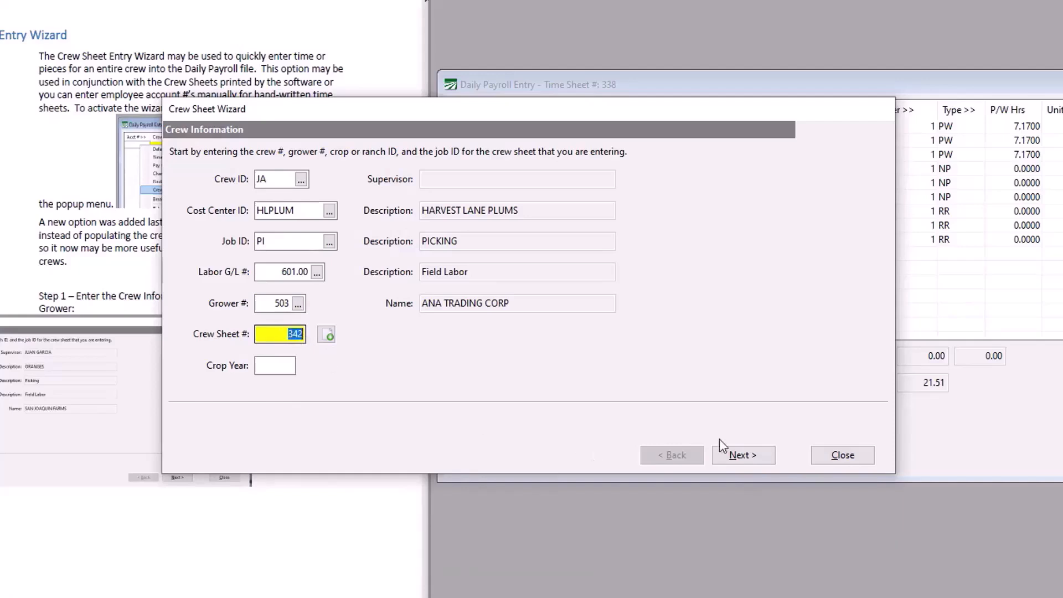
left_click(754, 454)
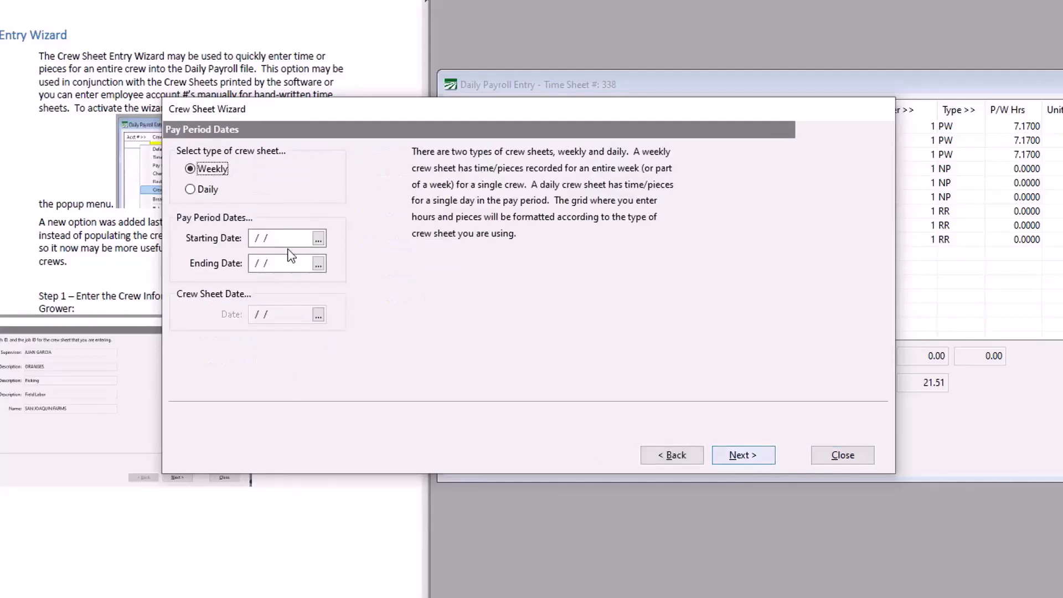
Step: Make the crew sheet daily, date it 5/18/2022 and continue to the pay type settings
left_click(202, 191)
left_click(319, 315)
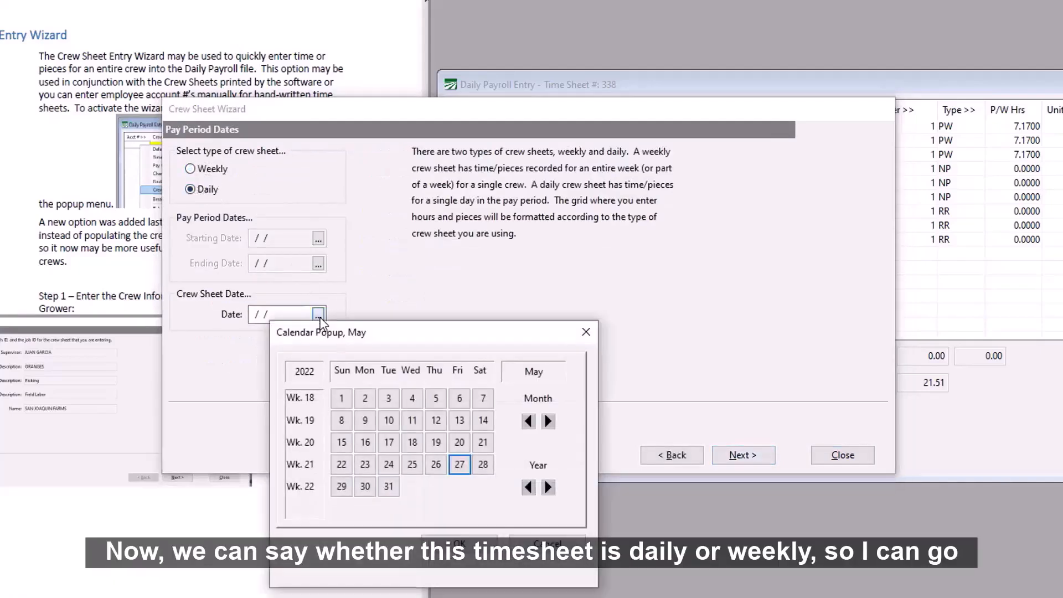
key("Up")
key("Left")
key("Left")
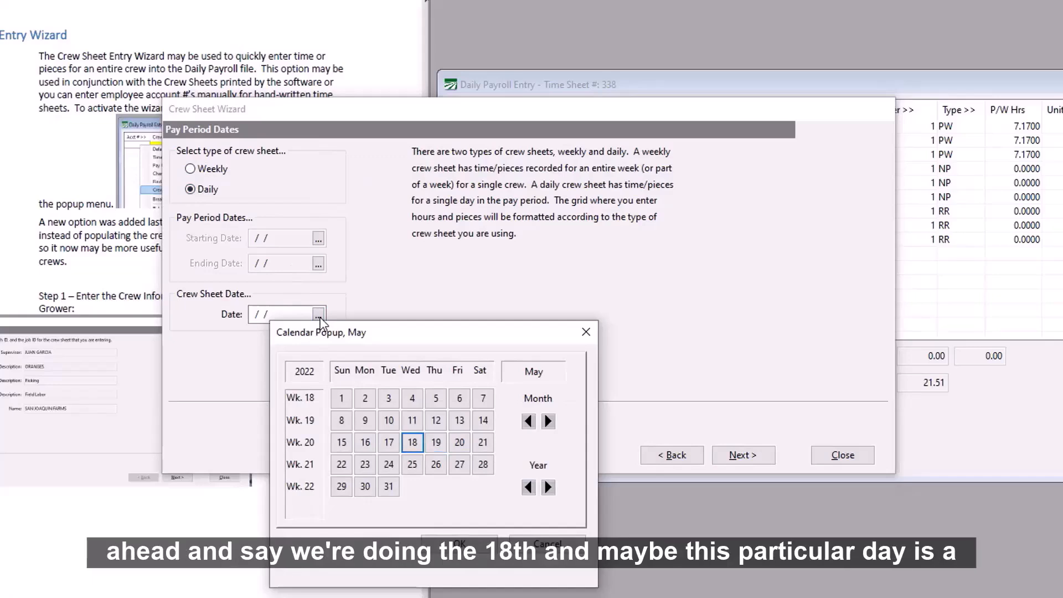
key("Return")
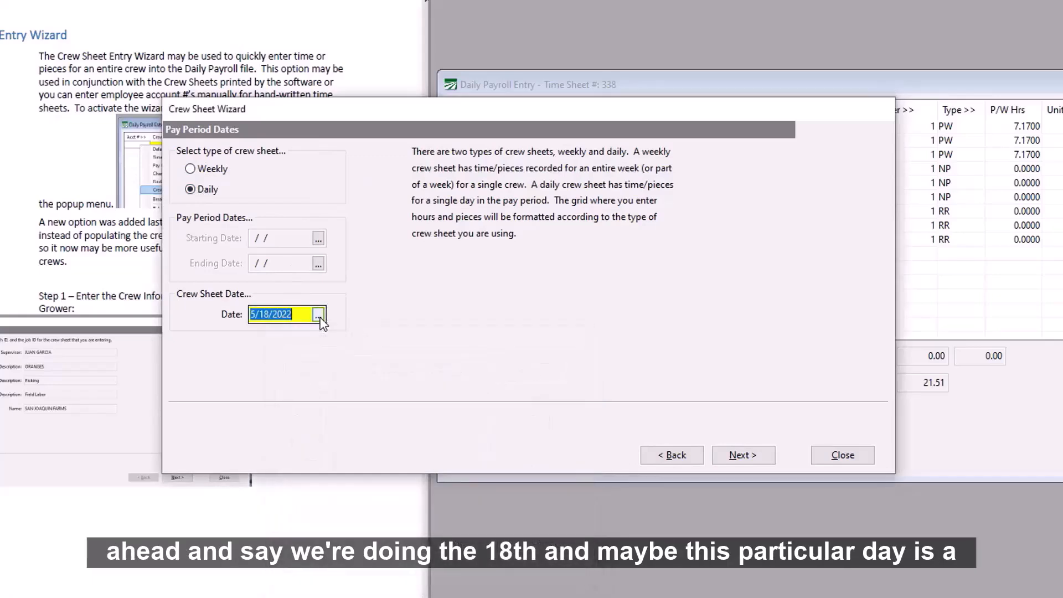
left_click(736, 457)
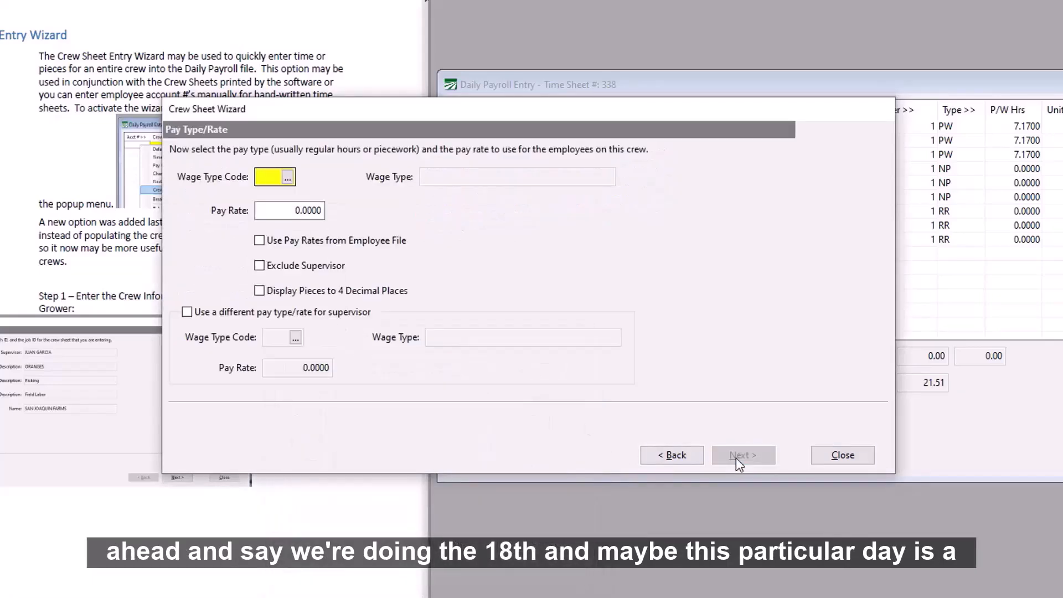
Step: Set wage type BH with an hourly pay rate of 15 and a first piece rate of 0.5, and continue
type("BH")
key("Tab")
type("15")
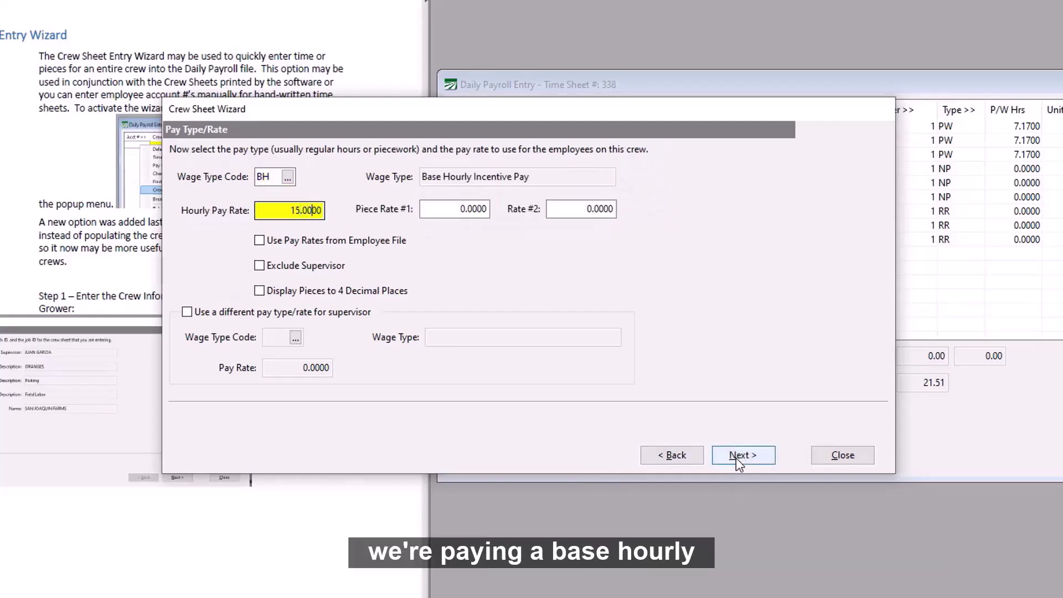
key("Tab")
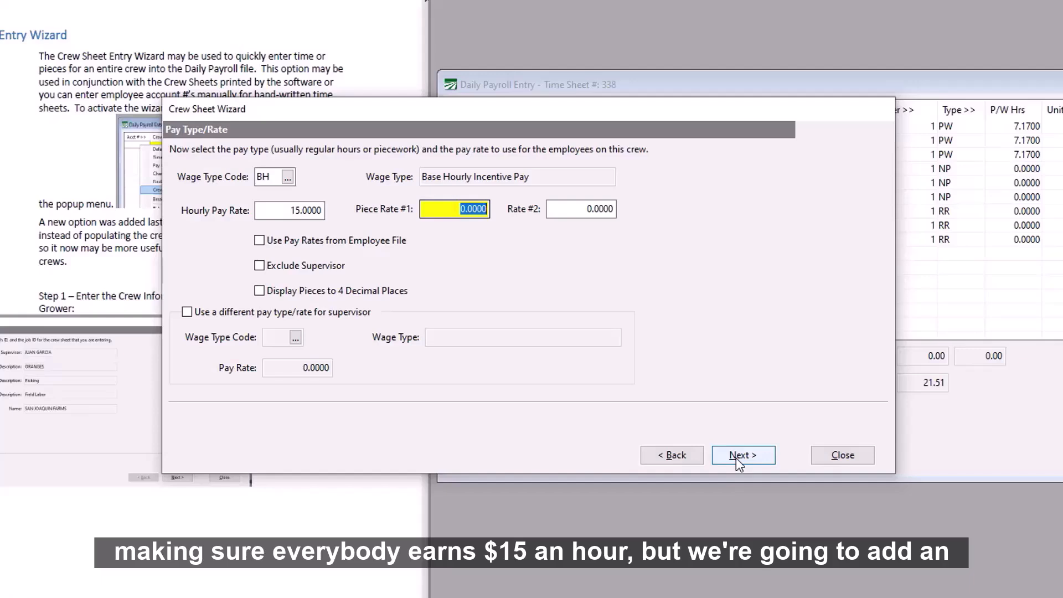
type(".")
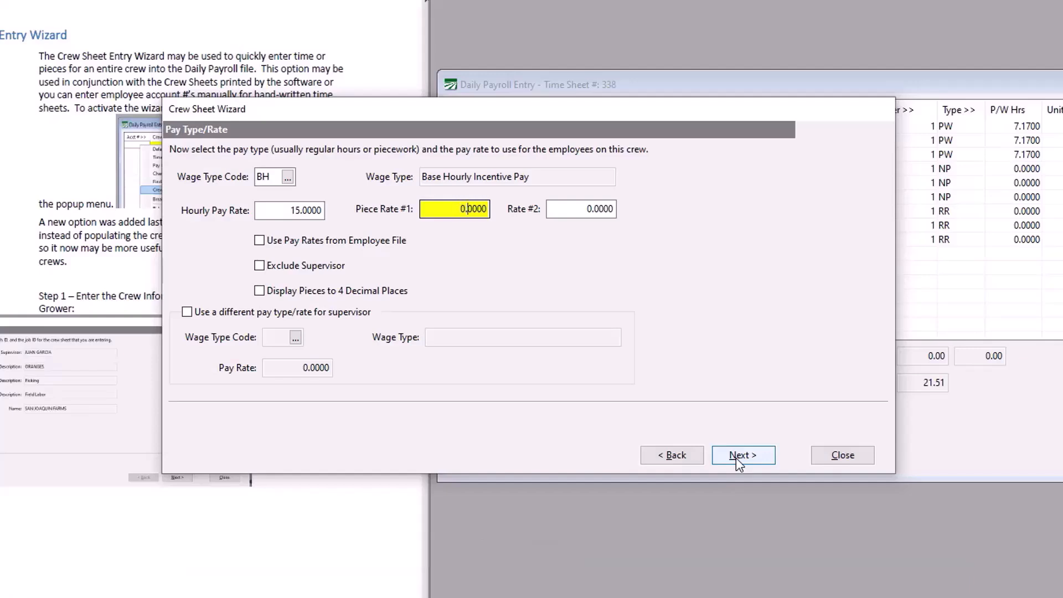
type("5")
left_click(735, 457)
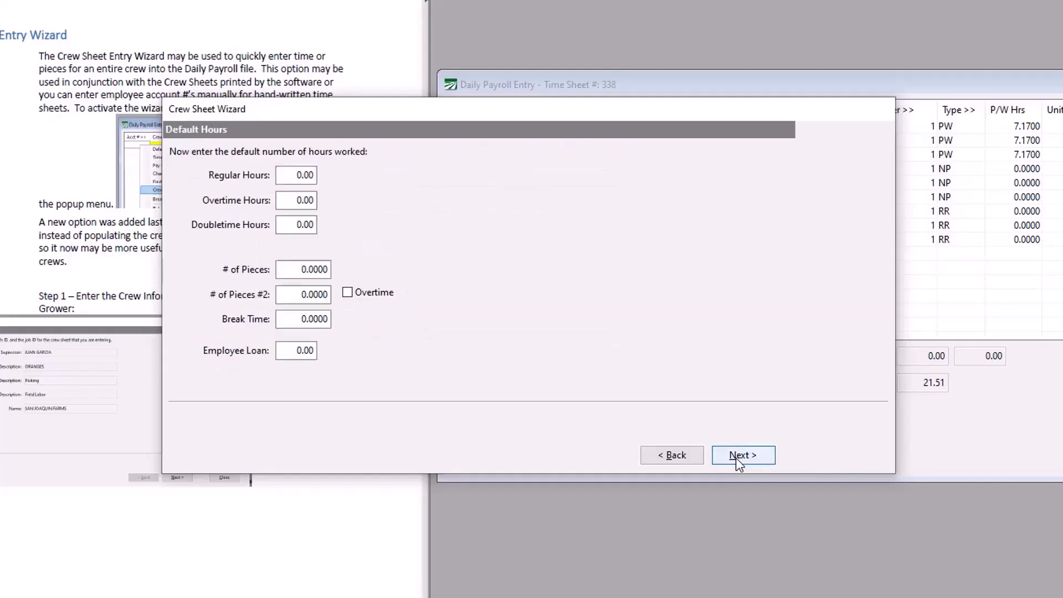
Step: Set the default regular hours to 8.00
type("8")
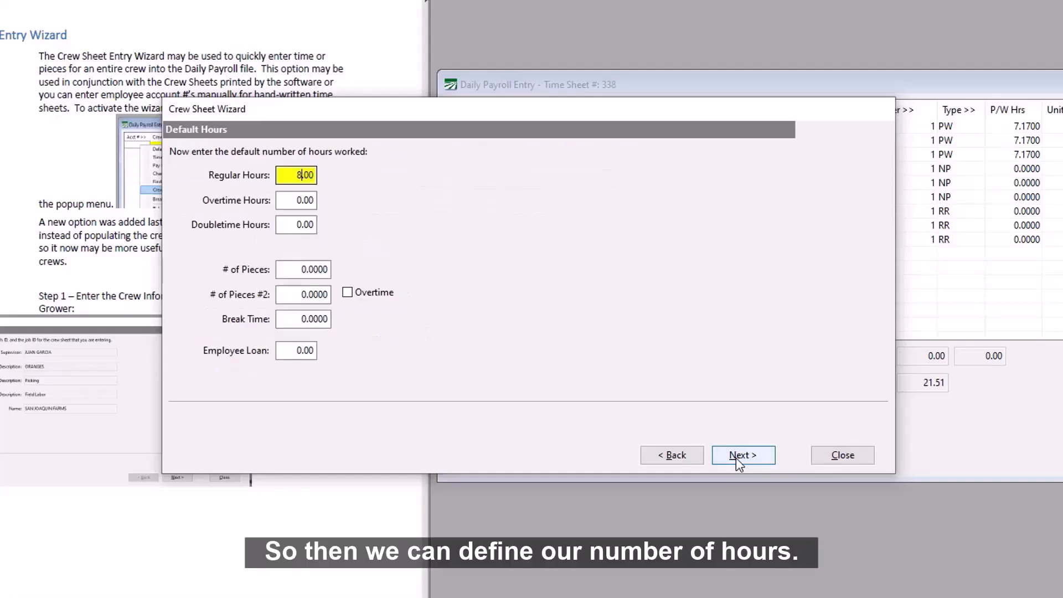
type(".00")
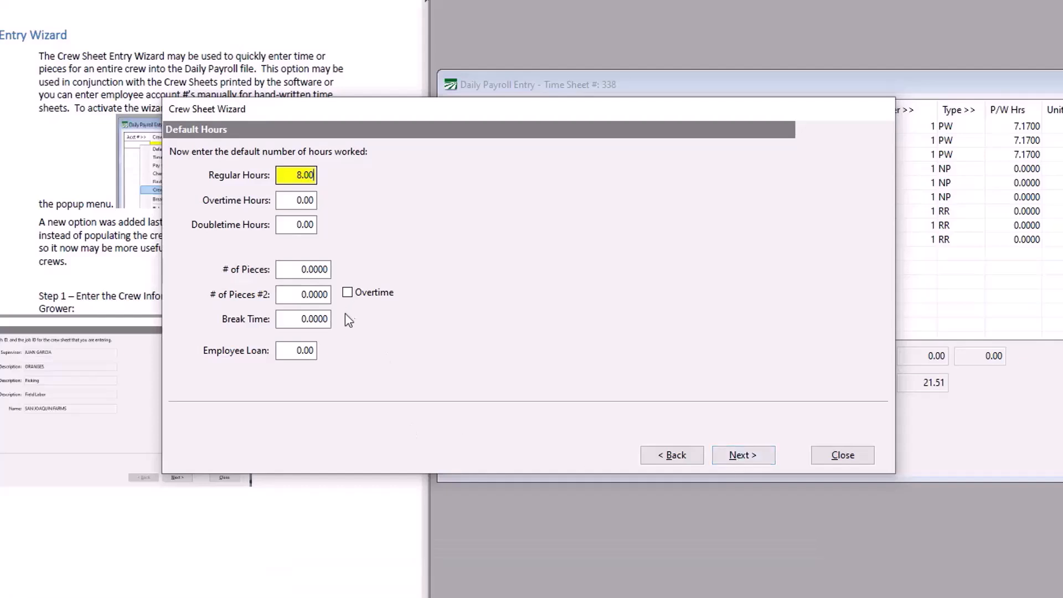
left_click(283, 319)
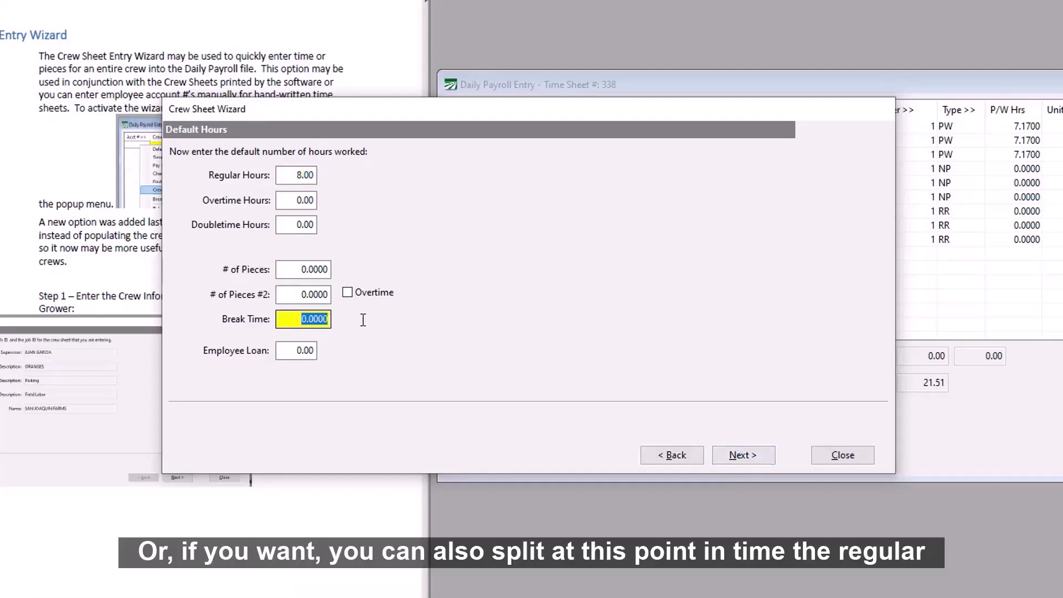
Step: Set the default regular hours to 7.67 and the break time to 0.33, and continue
left_click(302, 172)
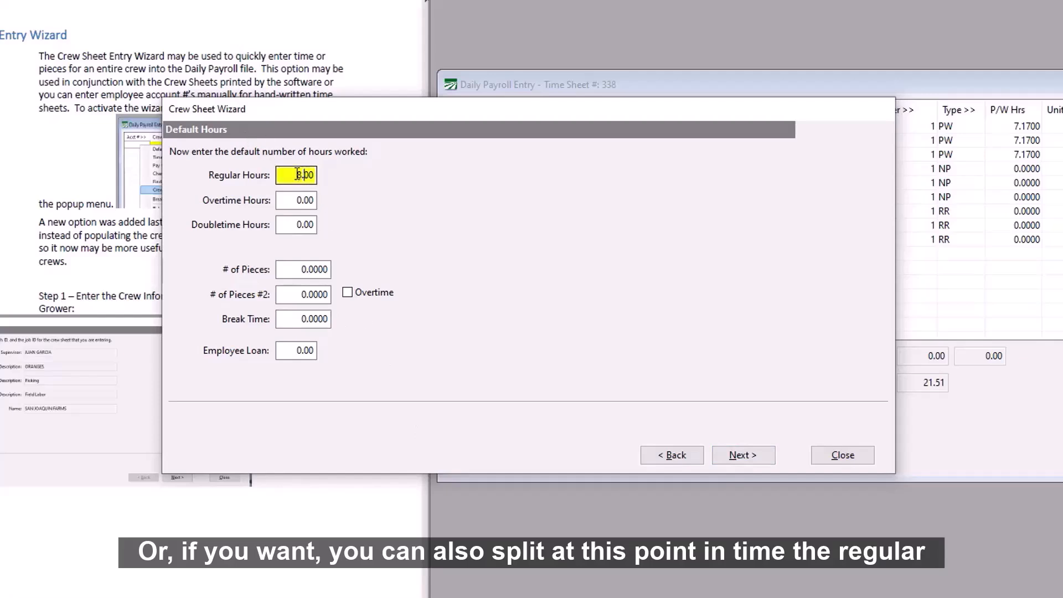
type("7.66")
key("BackSpace")
type("7")
left_click(302, 319)
type("0.33")
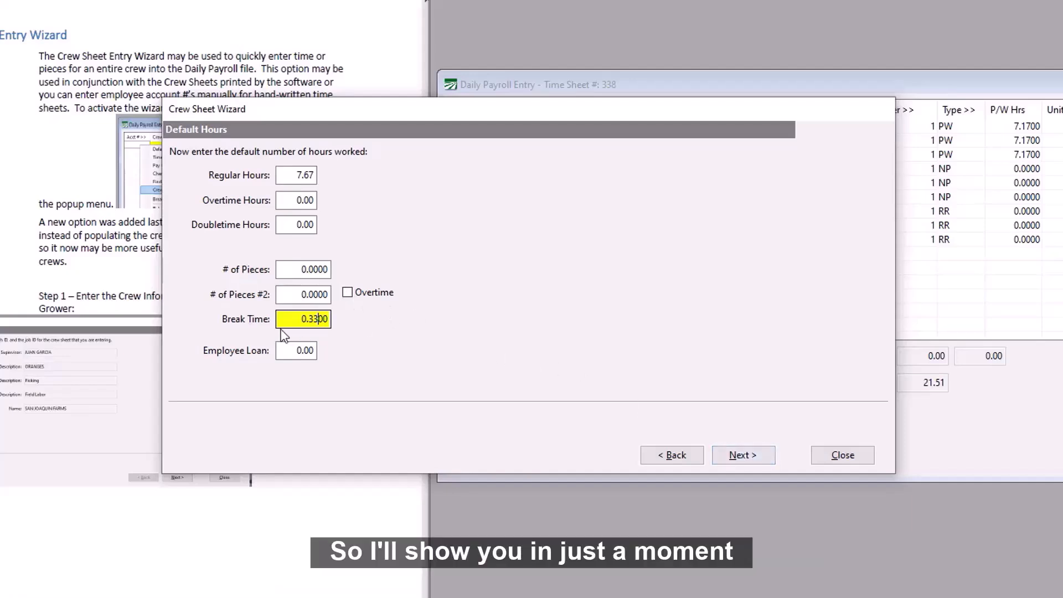
left_click_drag(283, 321, 391, 324)
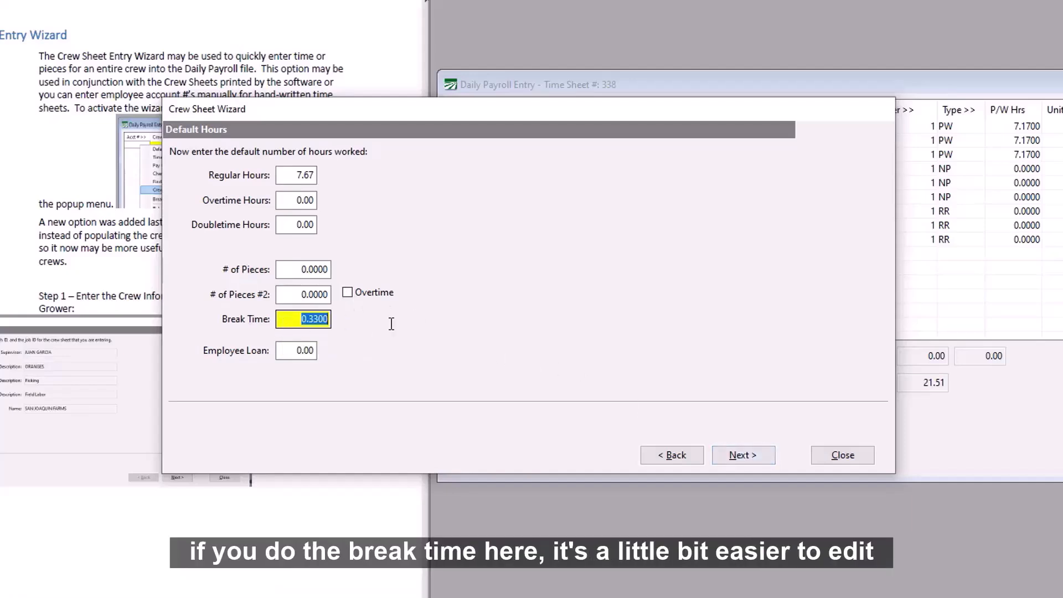
left_click(762, 463)
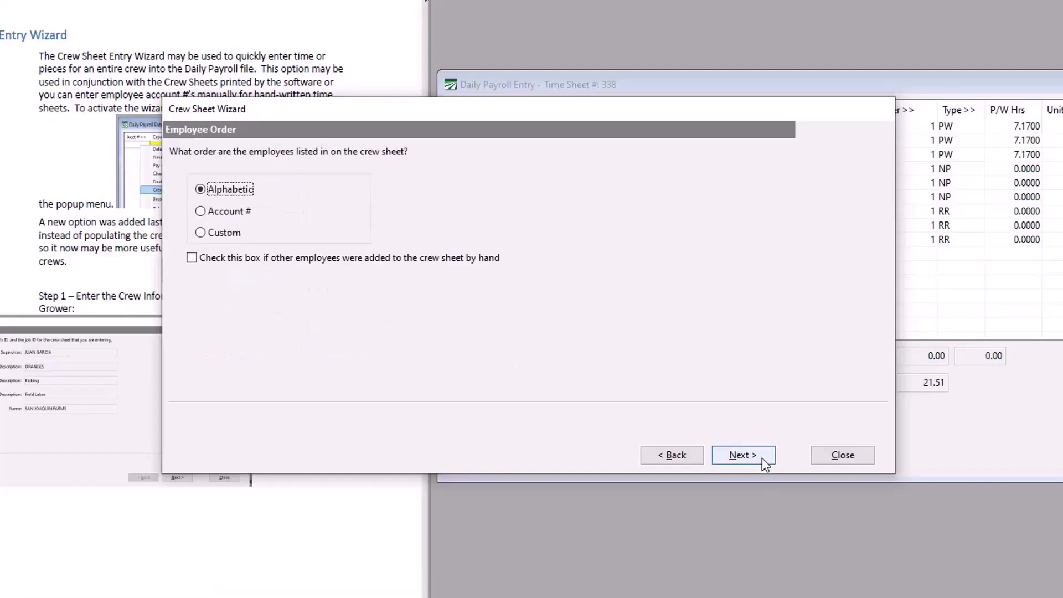
Step: Choose the Custom employee order for the crew sheet and continue to the employee grid
left_click(216, 213)
left_click(221, 197)
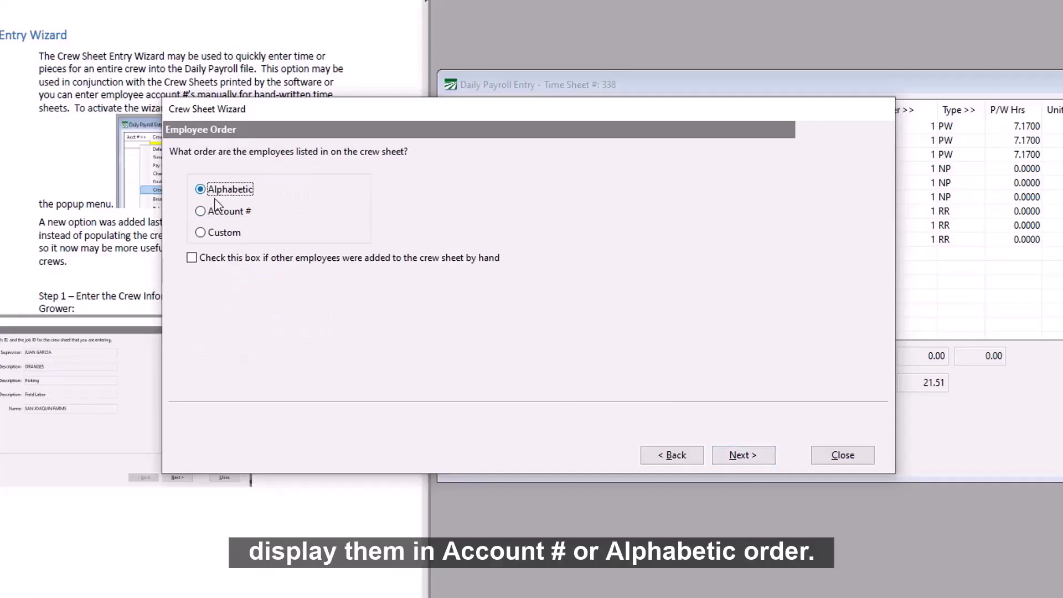
left_click(214, 213)
left_click(213, 192)
left_click(227, 237)
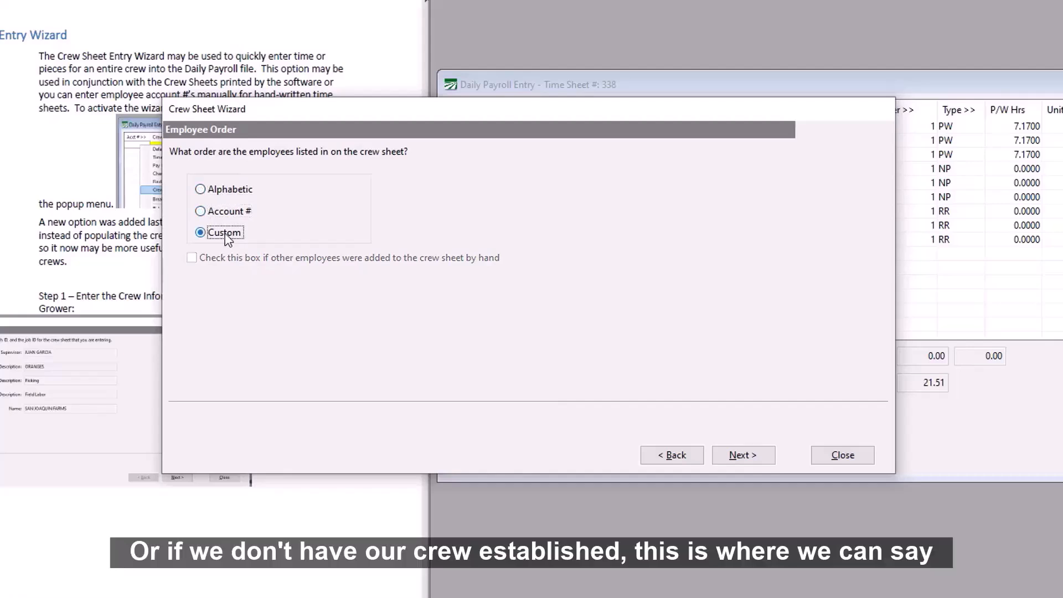
left_click(761, 456)
Step: Add the first employee by account number, keeping the default hours and entering 50 pieces
type("101")
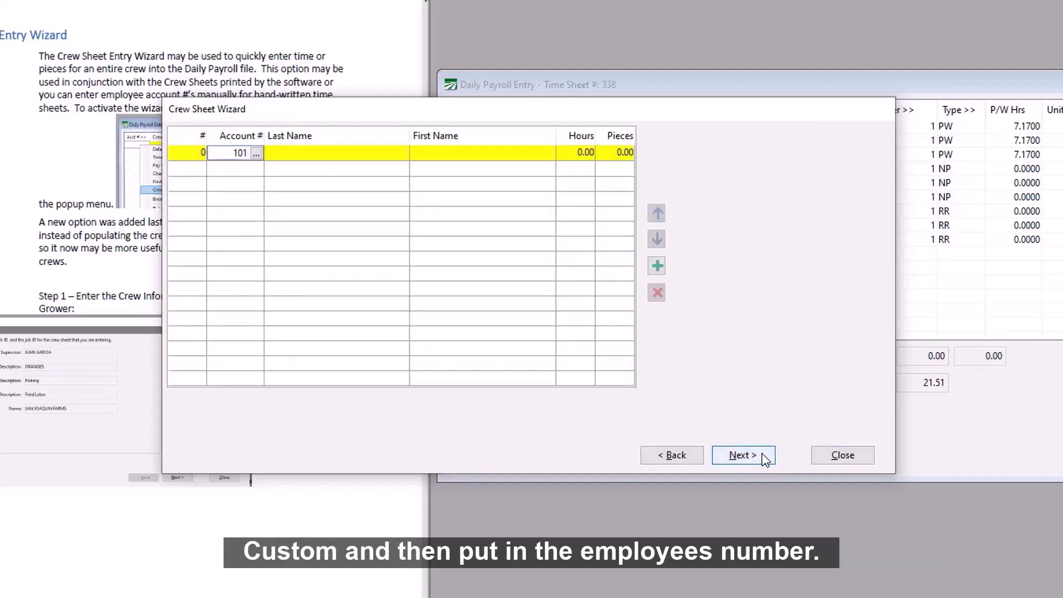
key("Return")
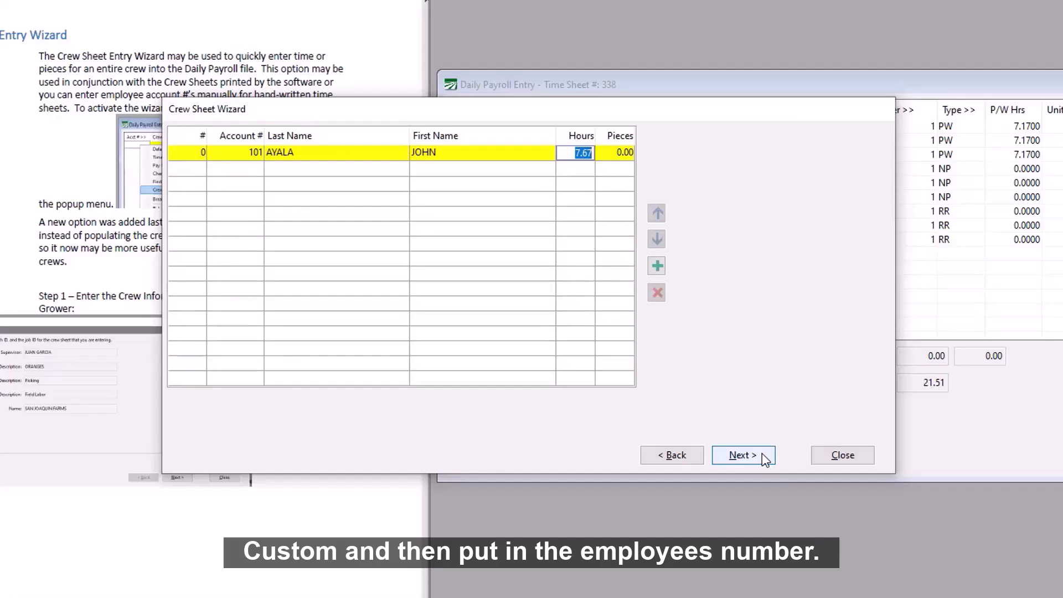
key("Return")
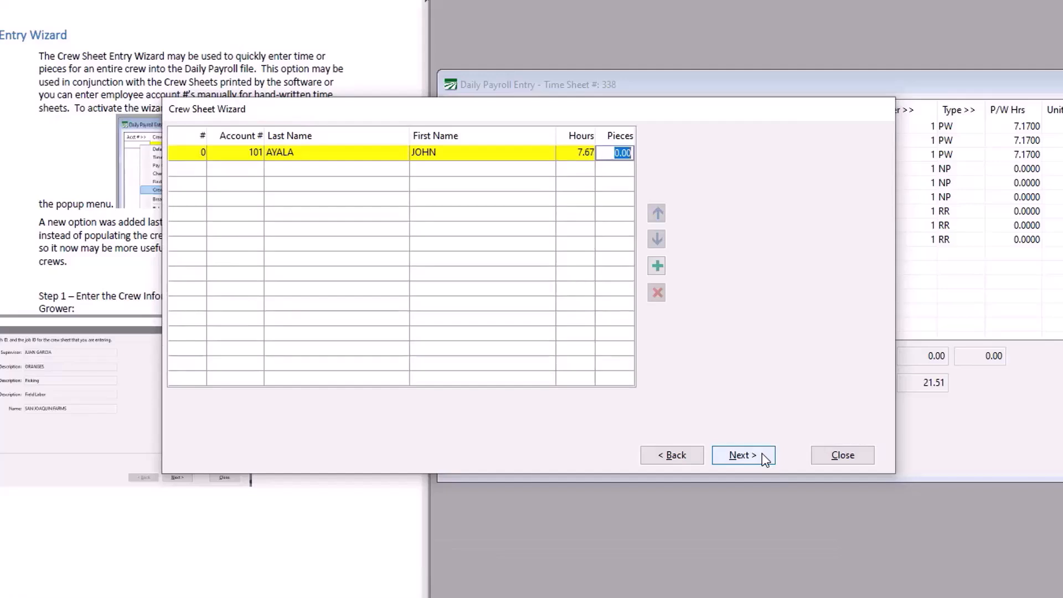
type("50")
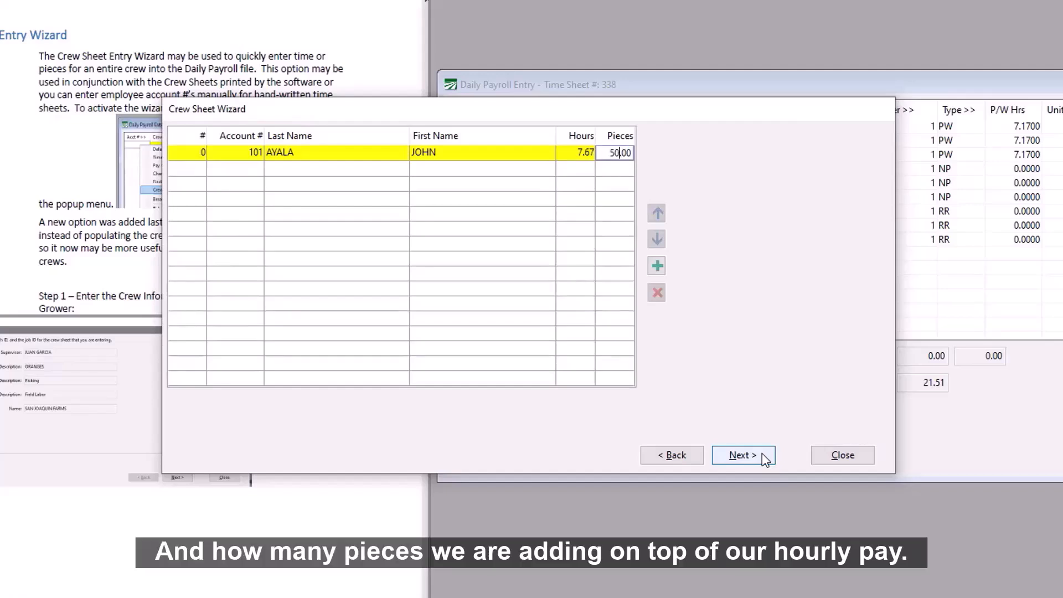
key("Return")
Step: Add the second employee by account number with the default hours and 52 pieces
type("104")
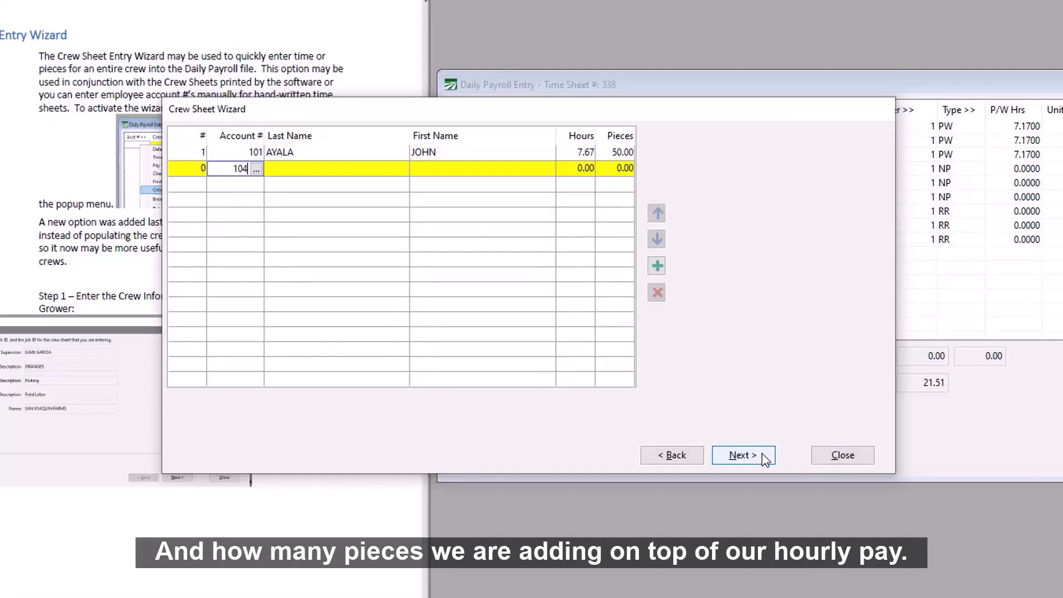
key("Return")
key("Return")
type("52")
key("Return")
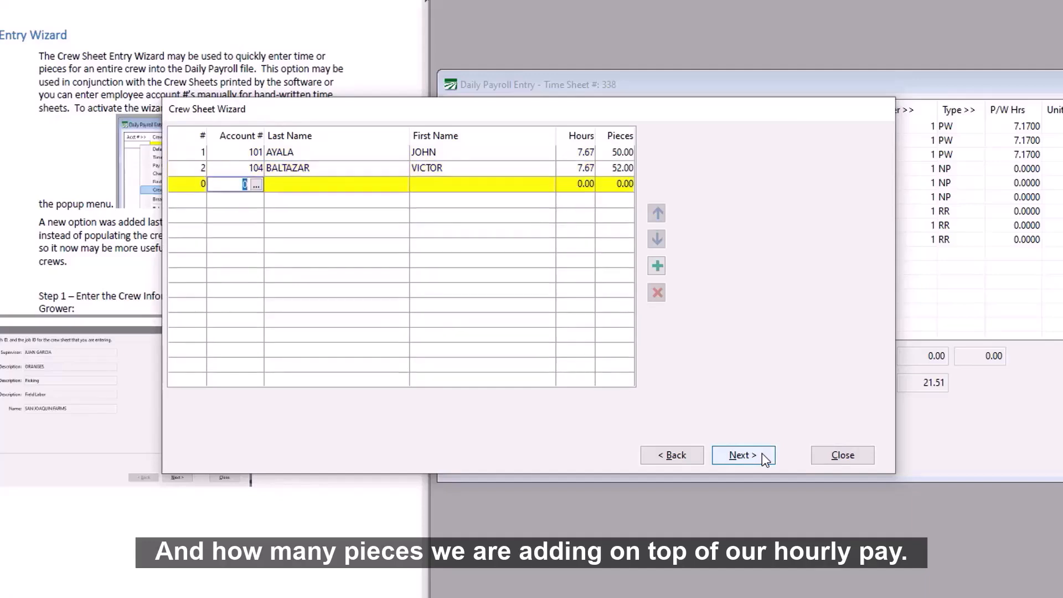
type("1")
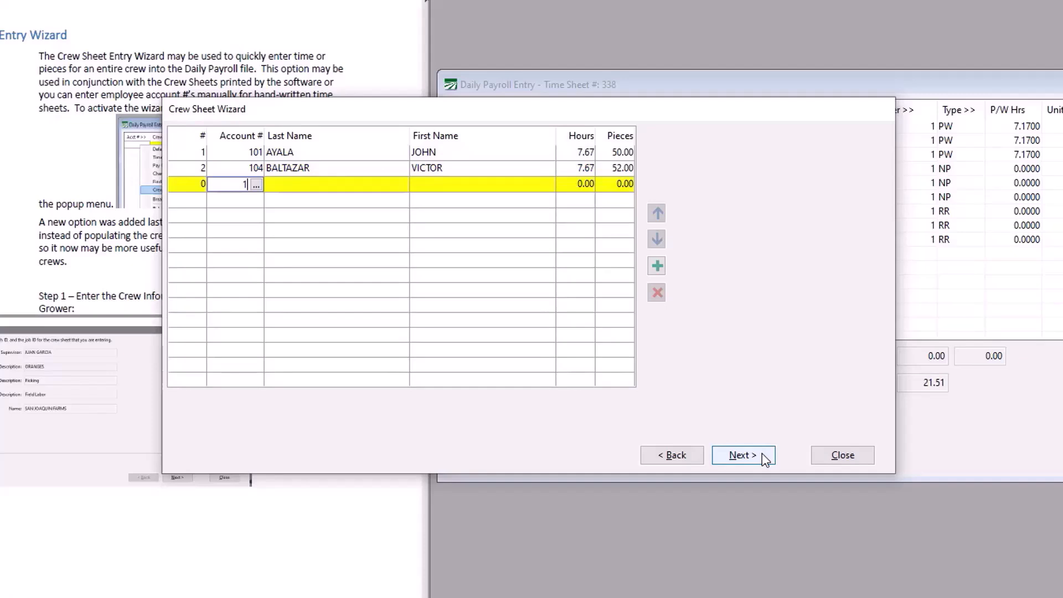
type("008")
key("Return")
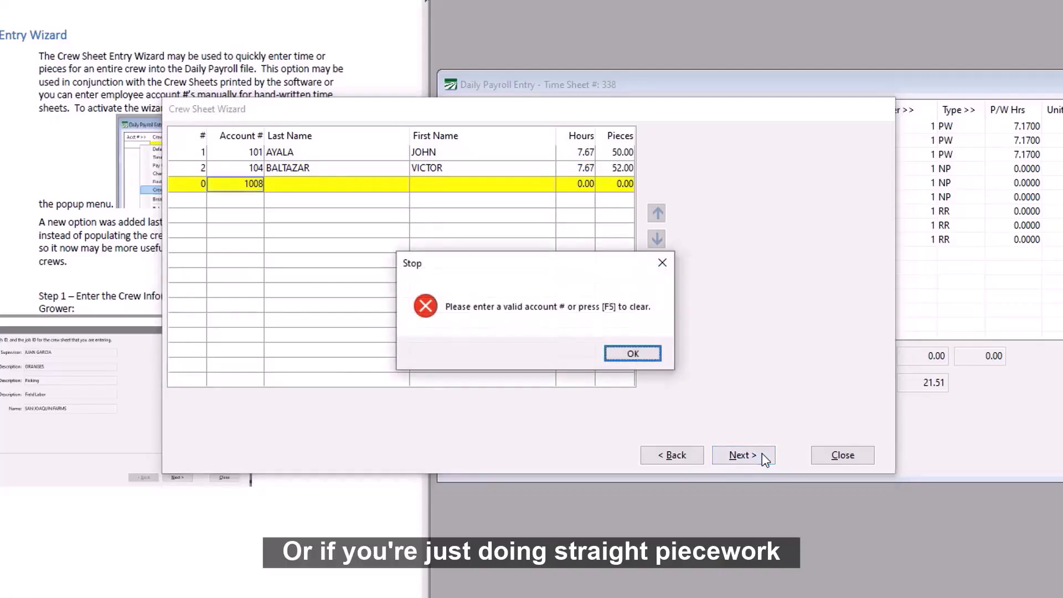
key("Return")
Step: Add the third employee by account number, keeping the default hours and entering 53 pieces
type("108")
key("Return")
key("Return")
type("53")
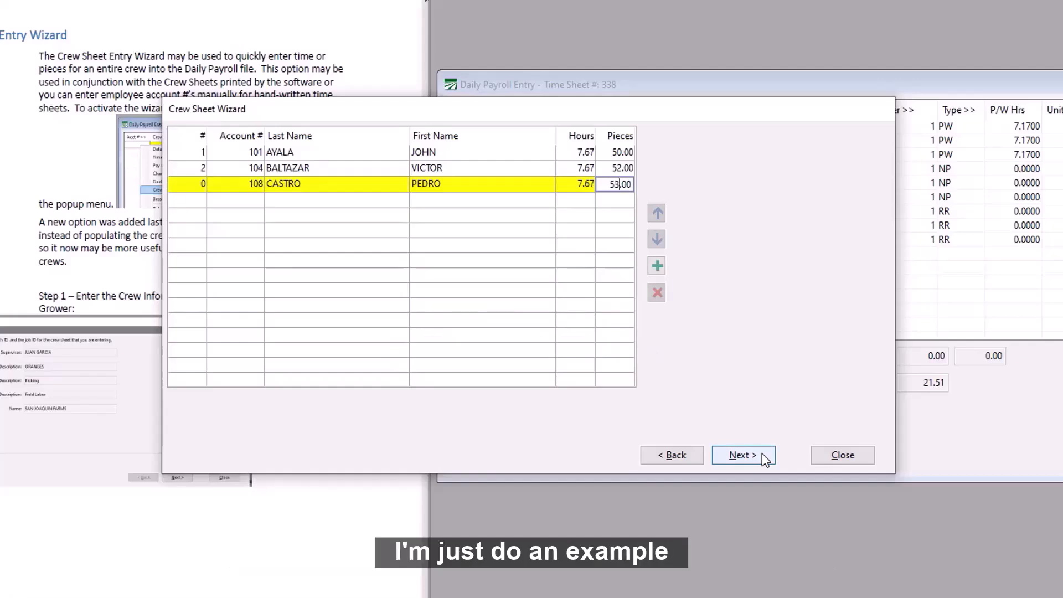
key("Return")
Step: Add the fourth employee by account number with the default hours and 49 pieces
type("116")
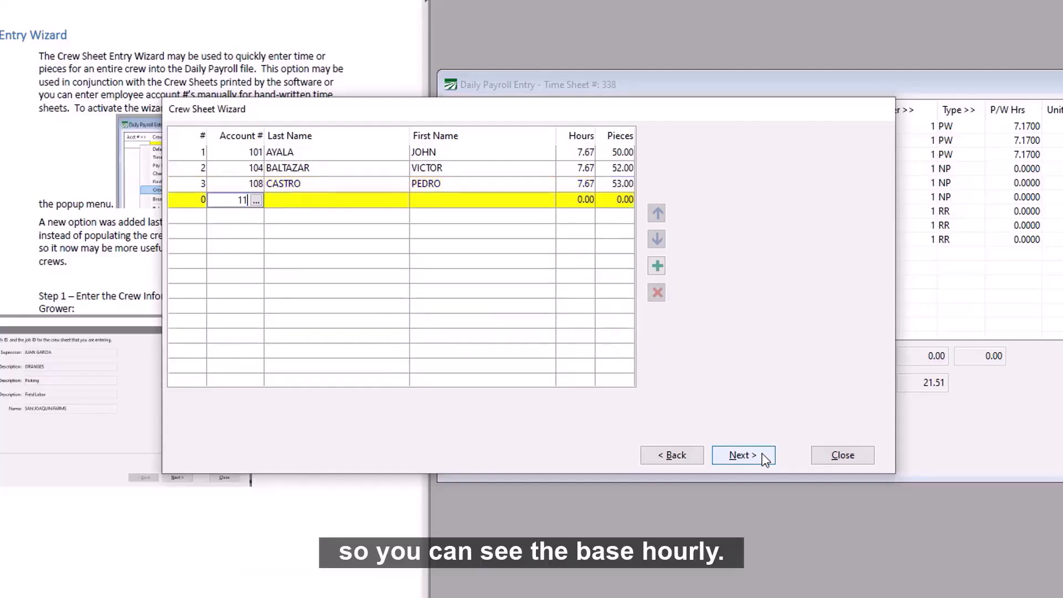
key("Return")
key("Return")
type("49")
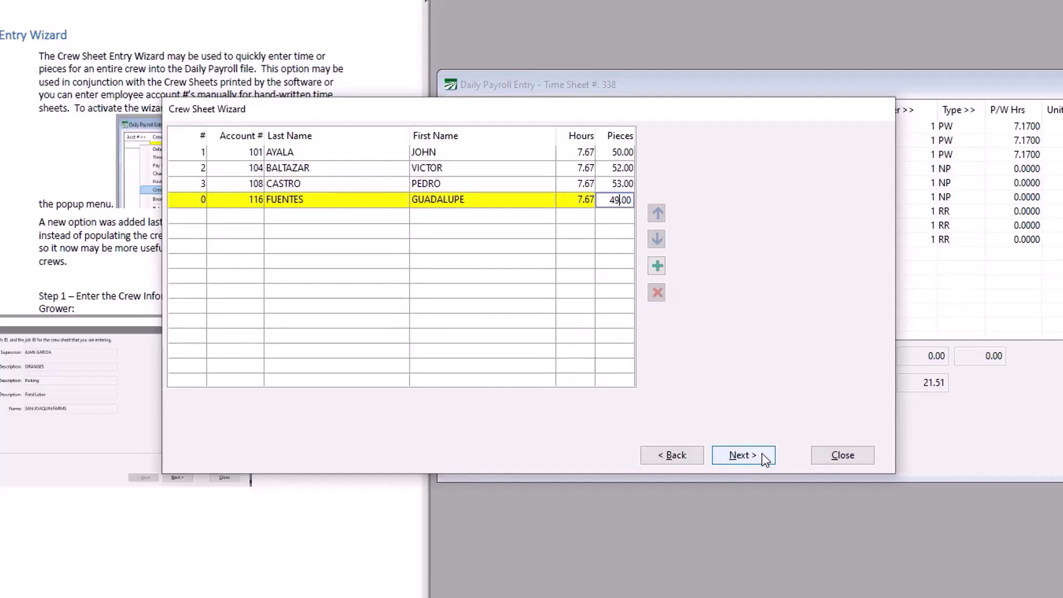
key("Return")
type("102")
key("Return")
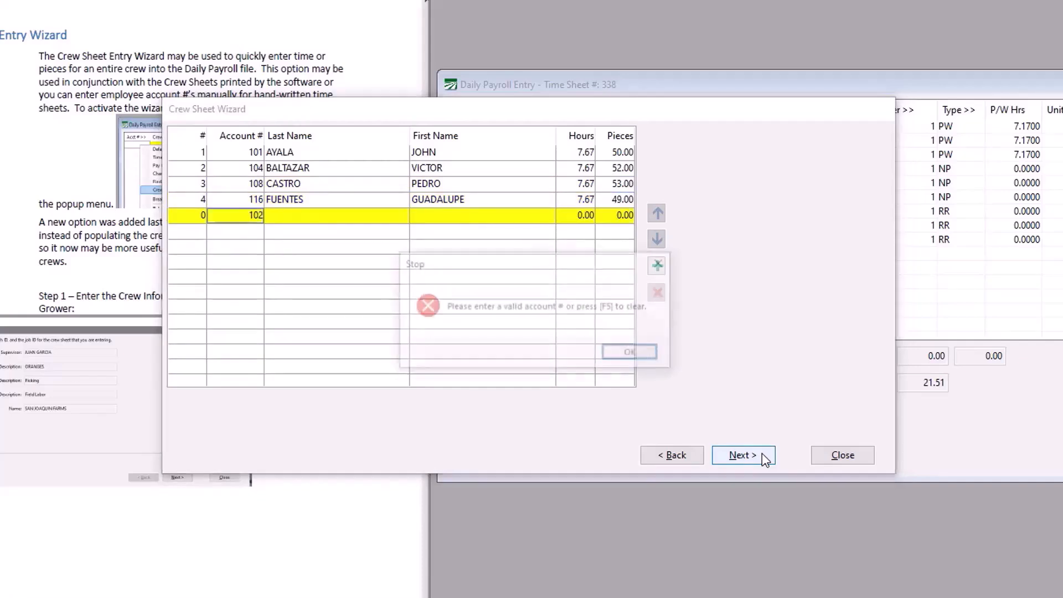
key("Return")
Step: Add the fifth employee by account number, keeping the default hours and entering 52 pieces
type("1")
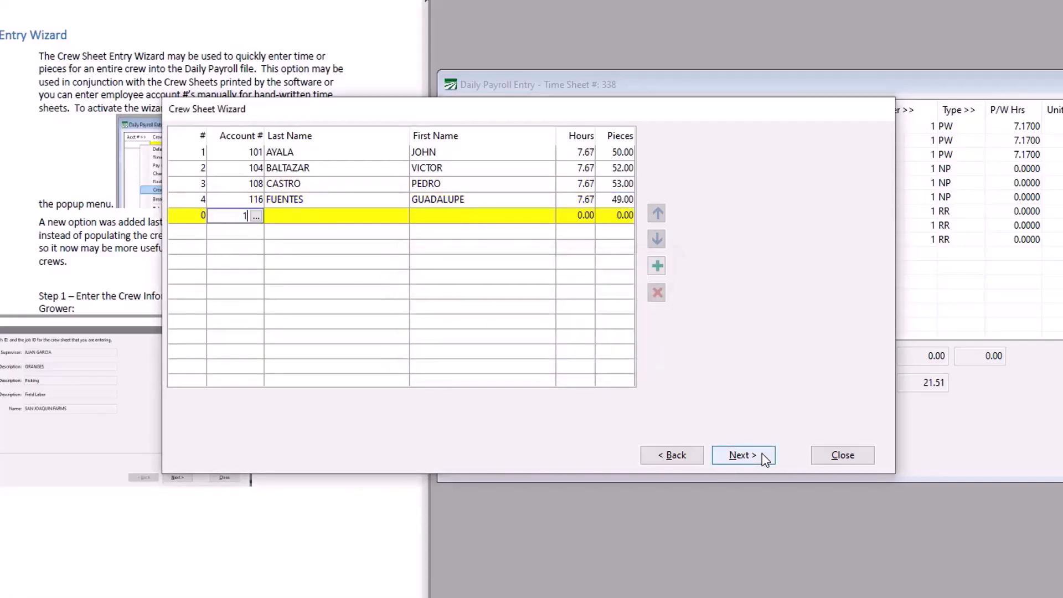
type("10")
key("Return")
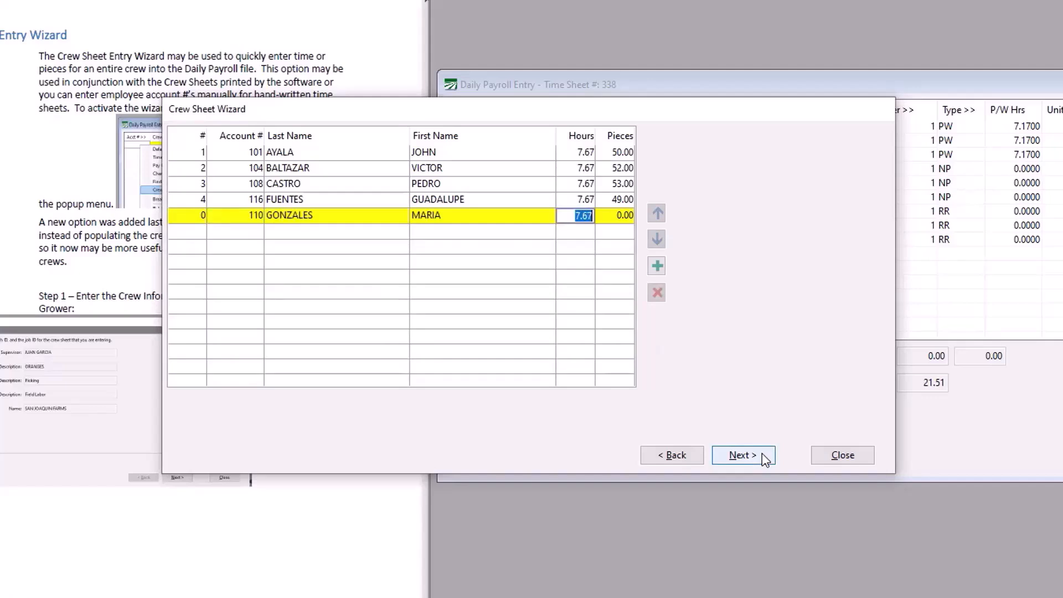
key("Return")
type("52")
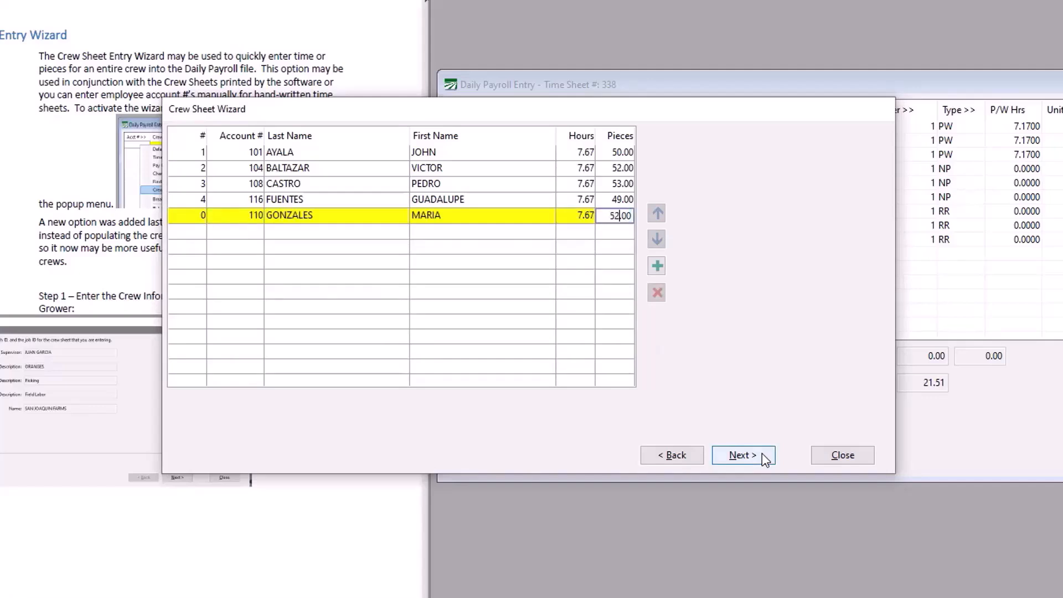
key("Return")
type("930")
key("Return")
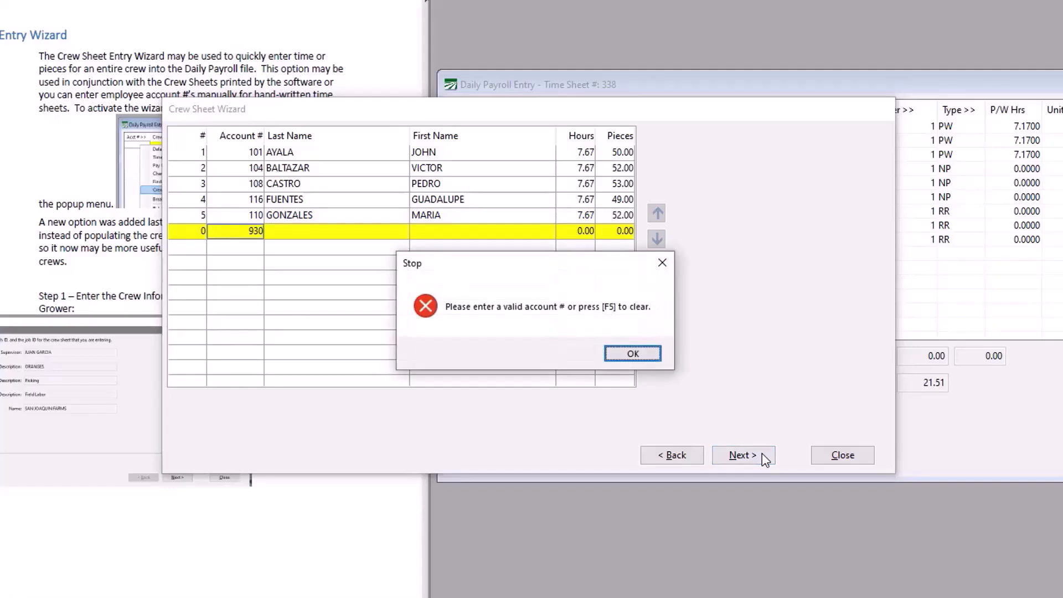
key("Return")
Step: Add the sixth employee through the Employee Lookup, keeping the default hours and entering 47 pieces
type("931")
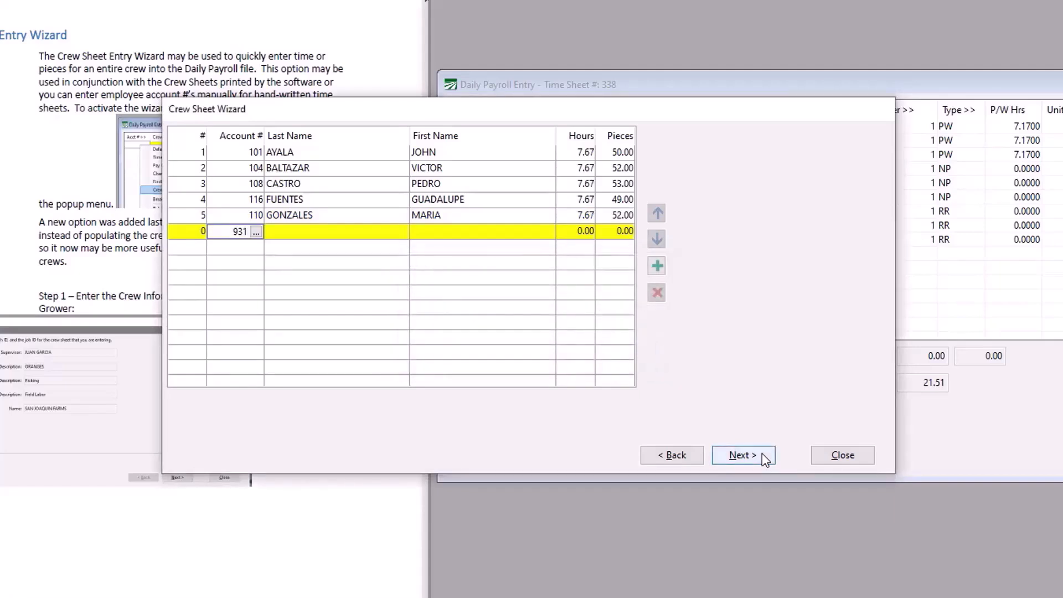
key("Return")
key("F4")
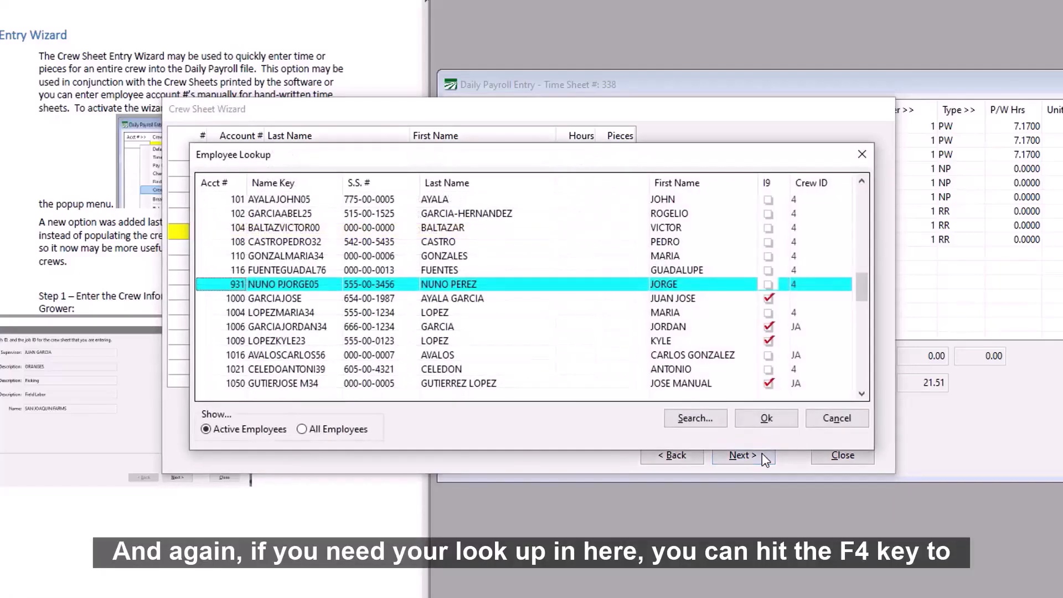
key("Return")
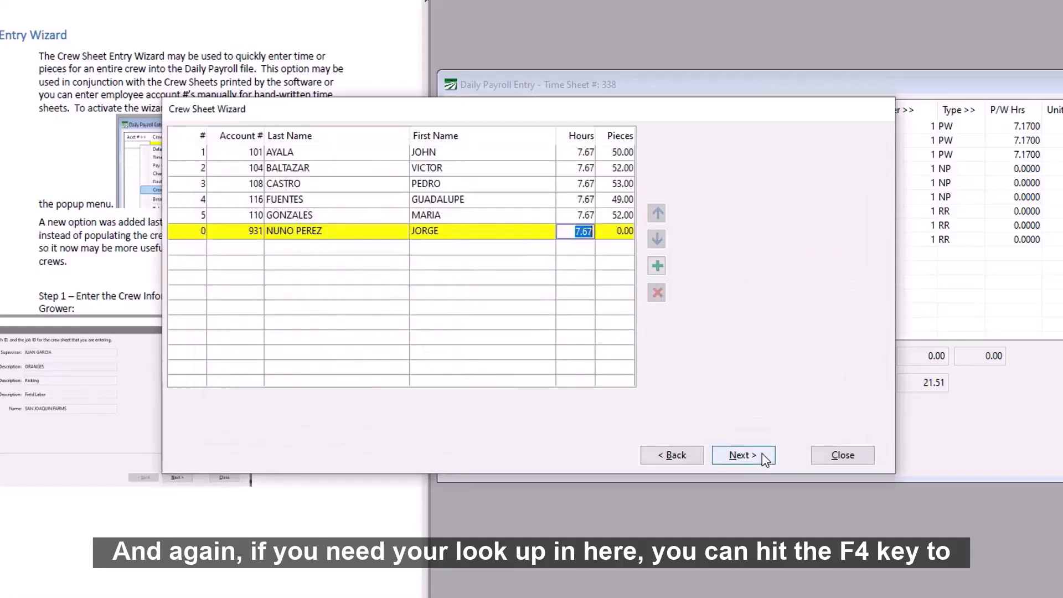
key("Return")
type("47")
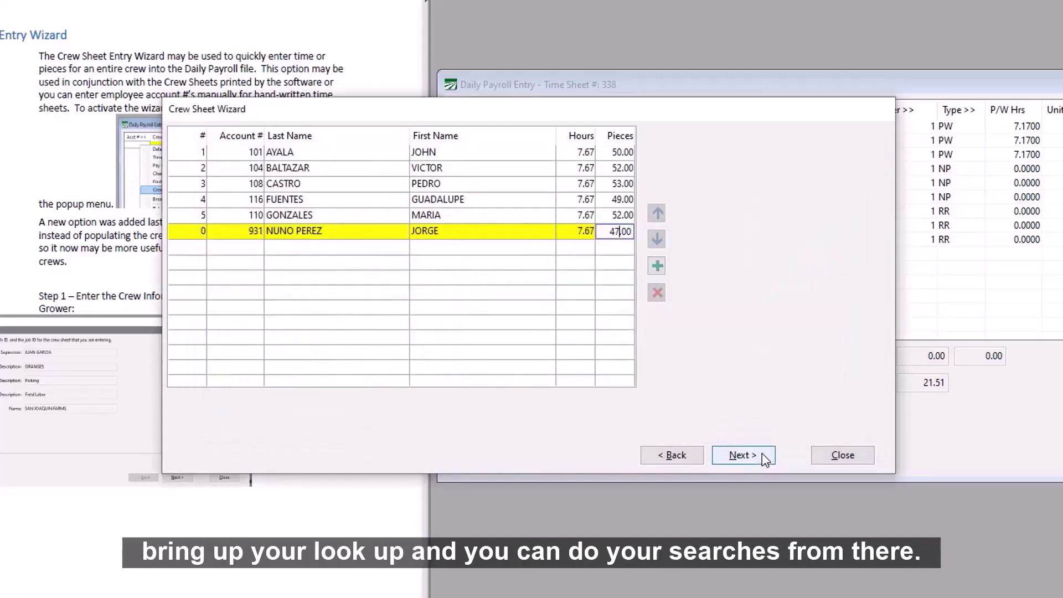
key("Return")
Step: Browse the active employees in the Employee Lookup from the empty row without adding another one
key("F4")
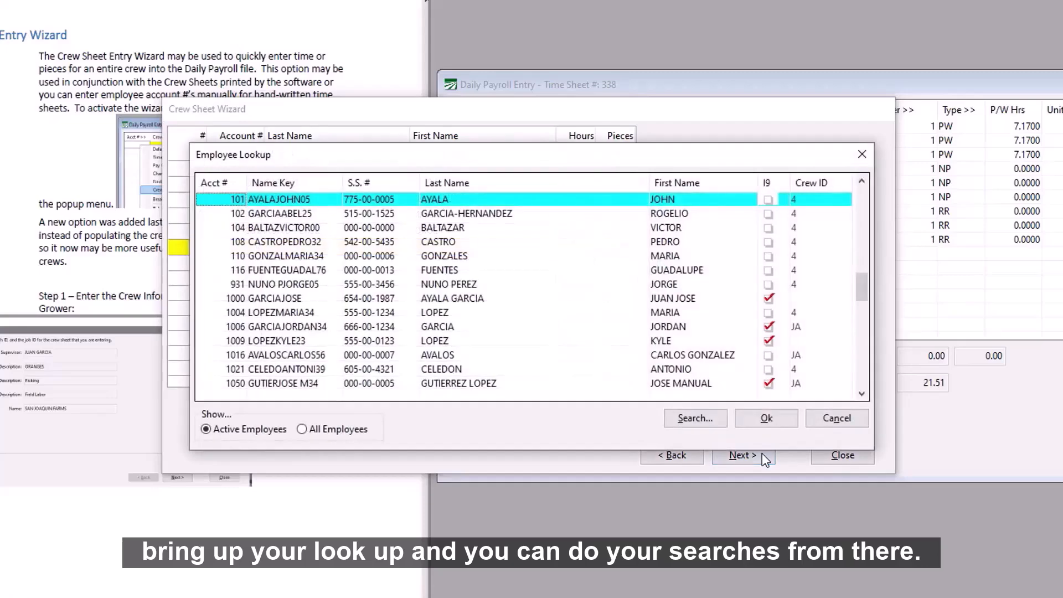
key("Escape")
key("Return")
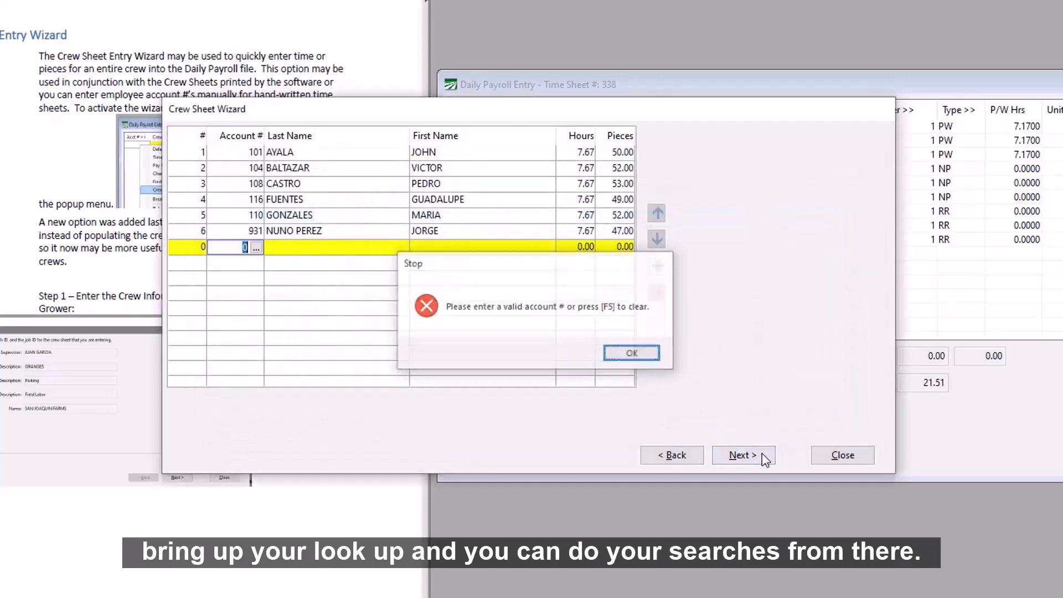
key("F4")
key("Down")
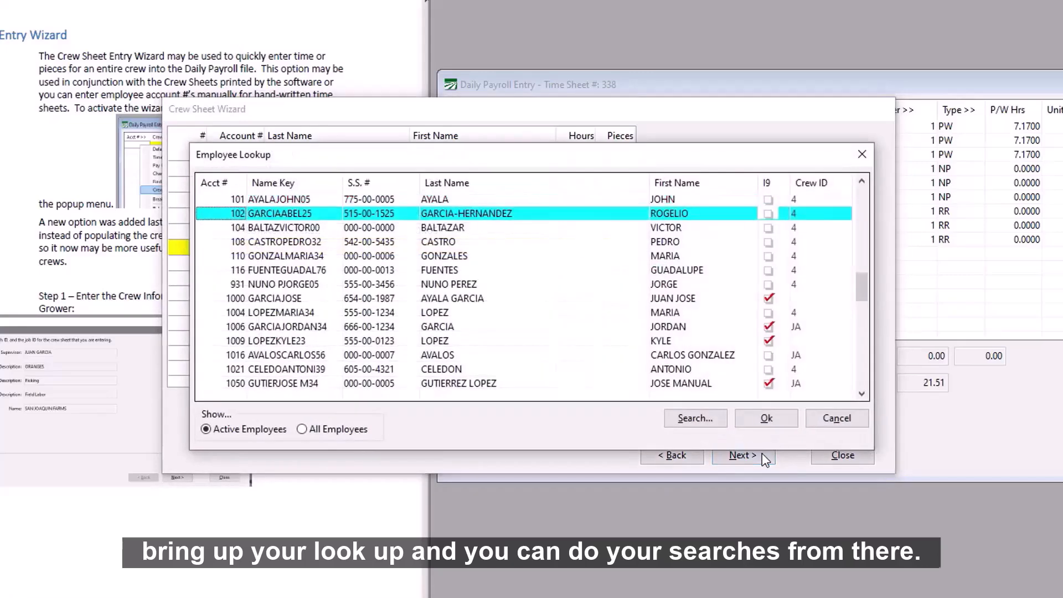
key("Down")
key("Down")
key("Down")
key("Return")
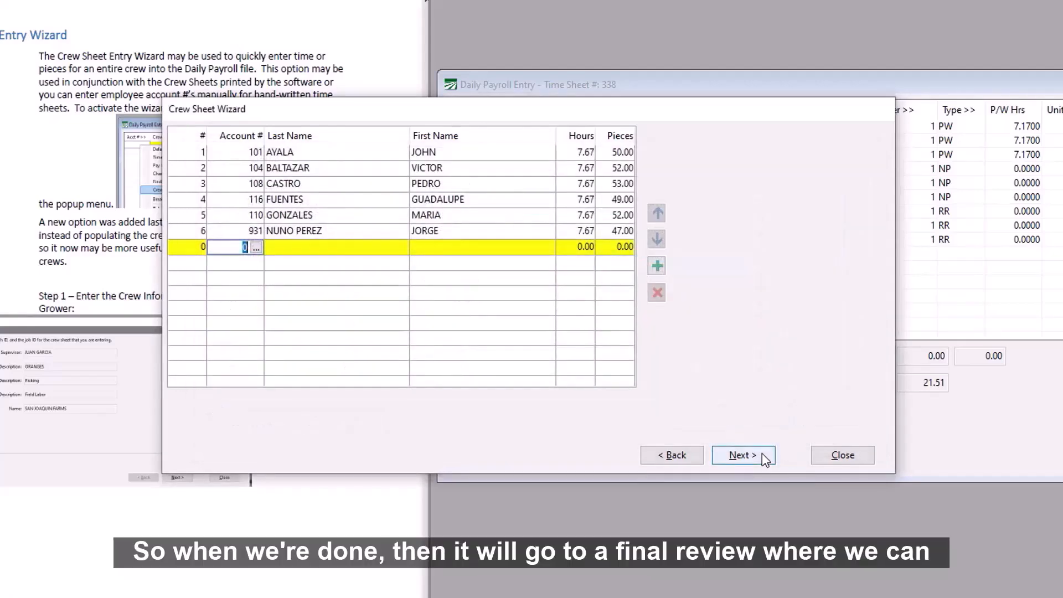
Step: Continue to the hours review and set the fourth employee's regular hours to 6.67
left_click(743, 455)
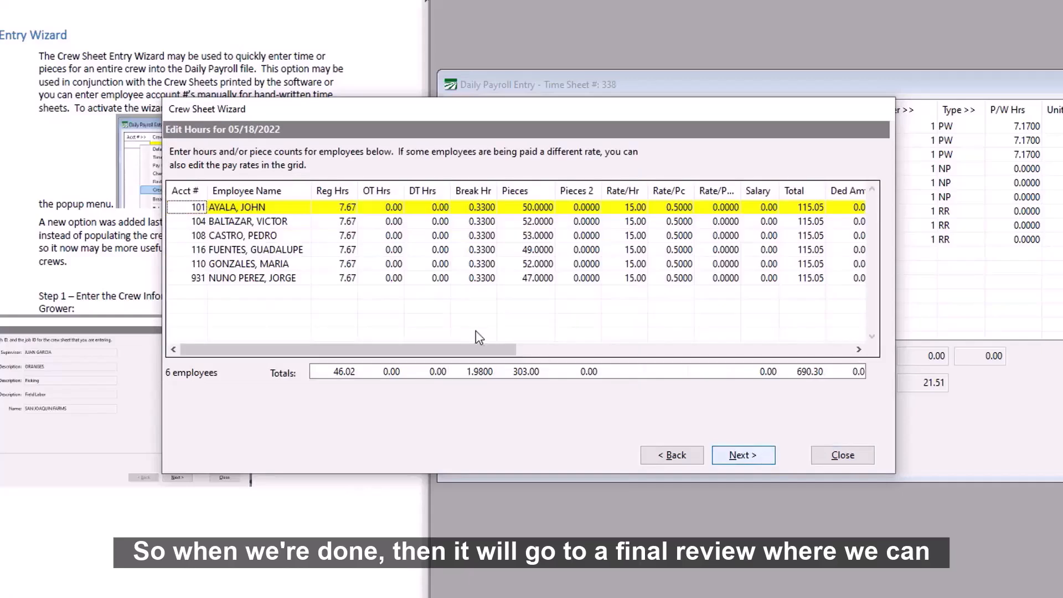
left_click(344, 220)
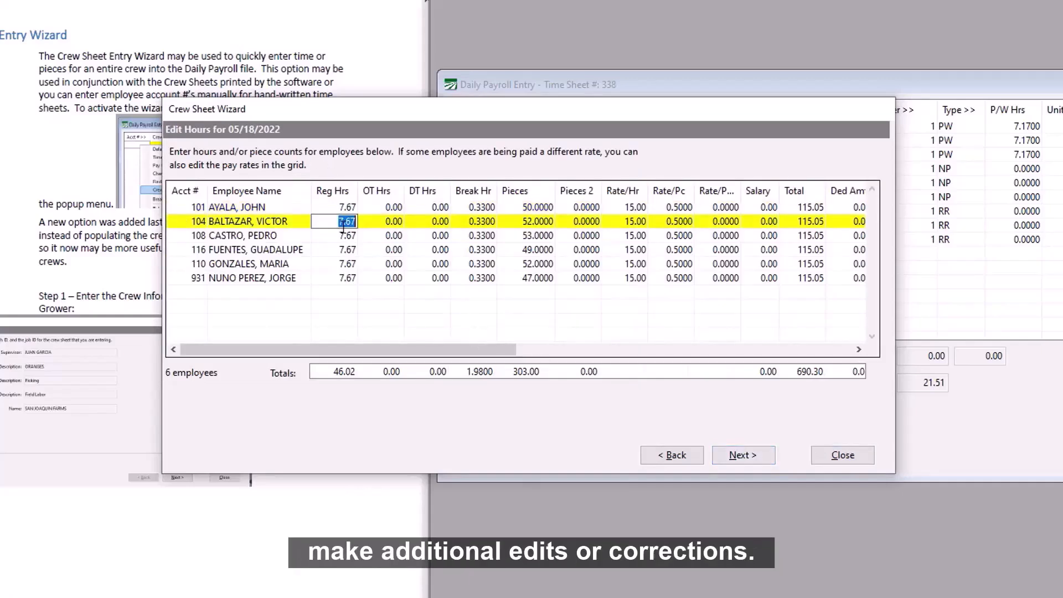
left_click(344, 250)
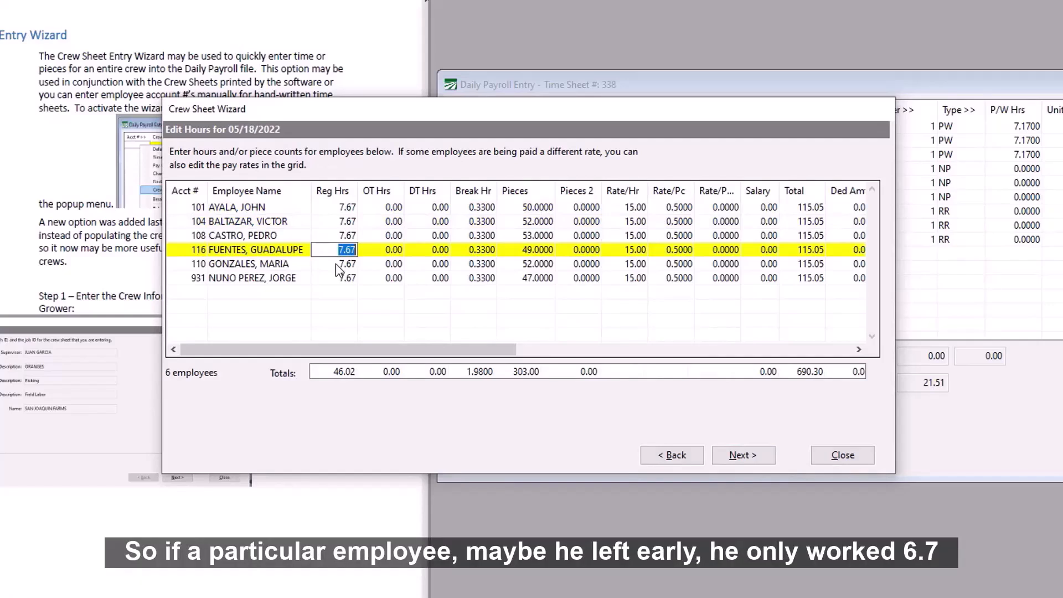
type("6.67")
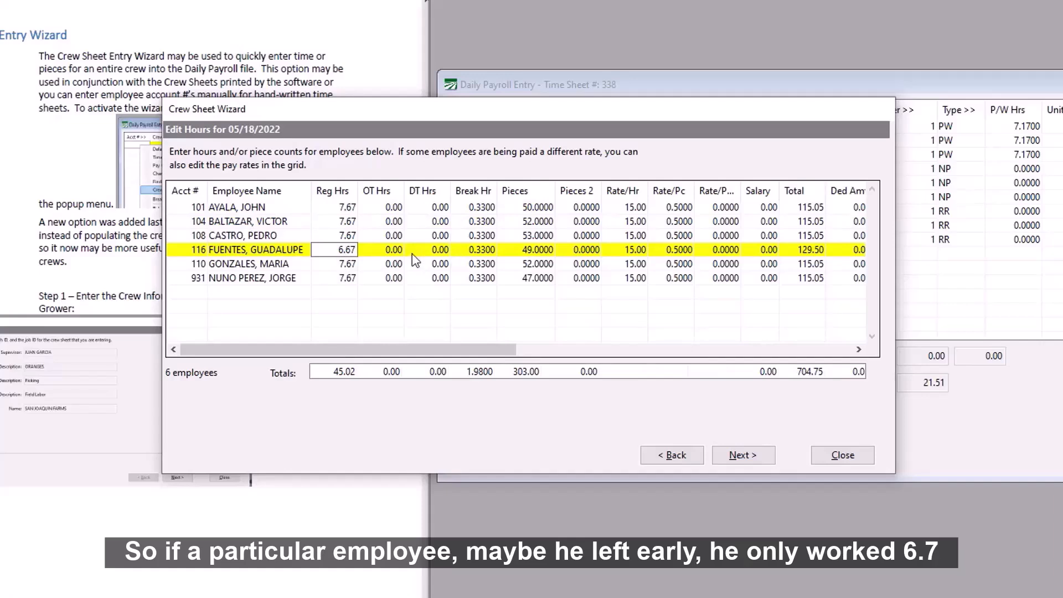
left_click(490, 251)
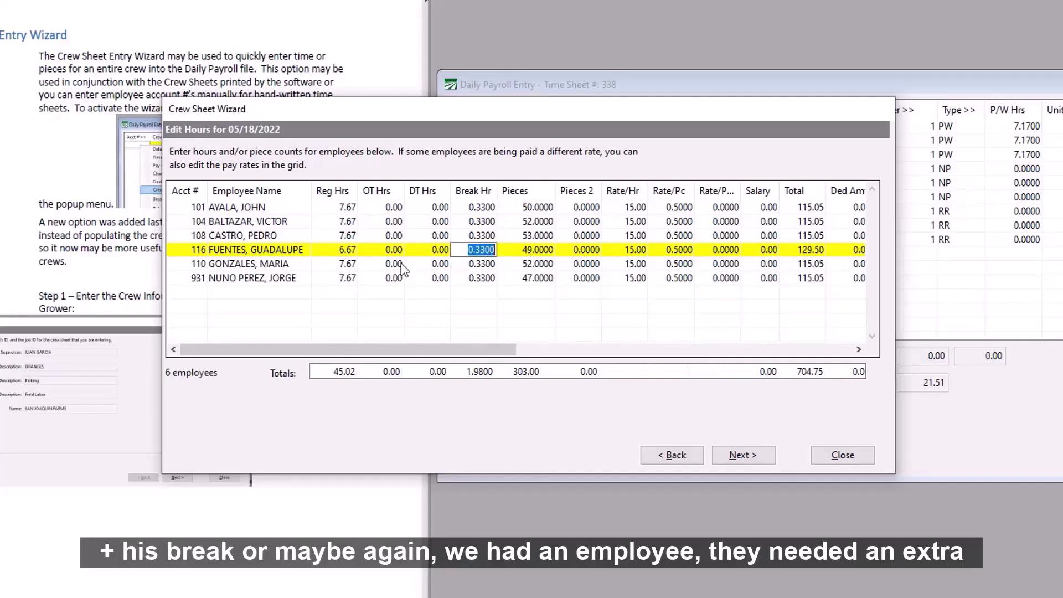
Step: Set the third employee's break hours to 0.50 and regular hours to 7.50
left_click(350, 237)
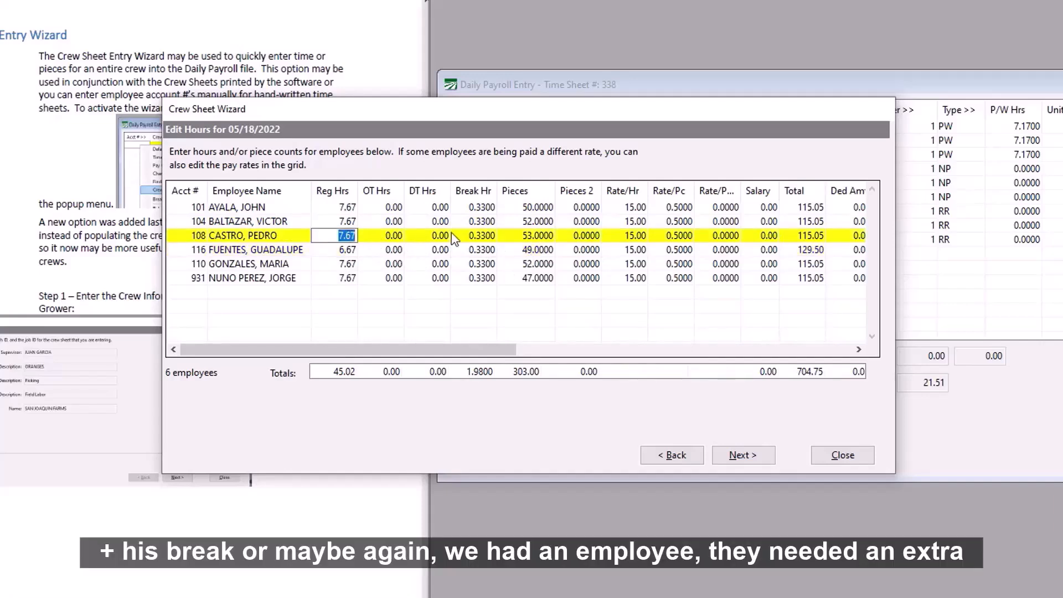
left_click(473, 237)
type("0.50")
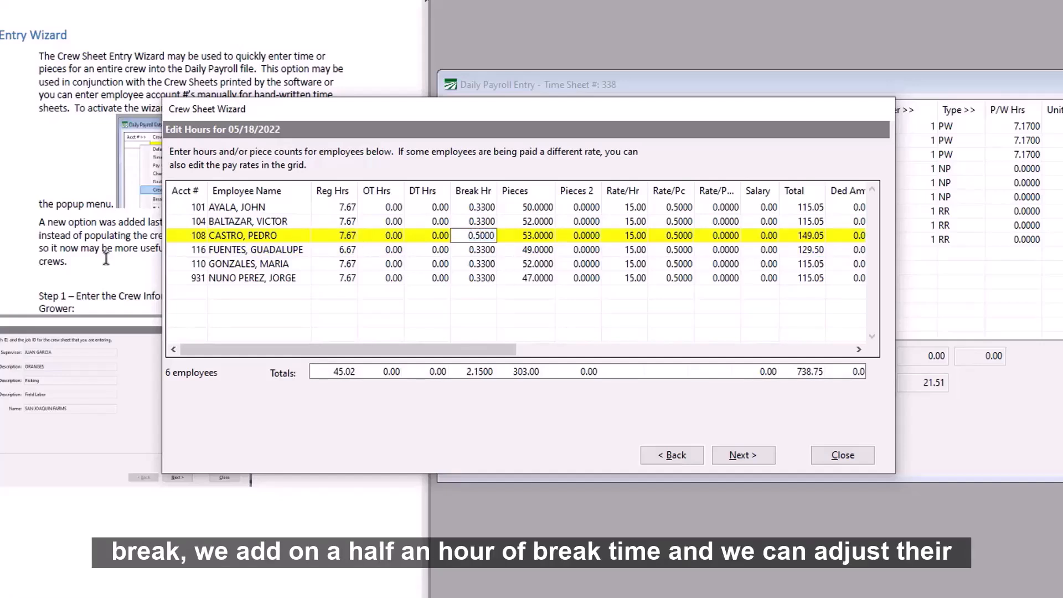
left_click(347, 238)
type("7.50")
key("Return")
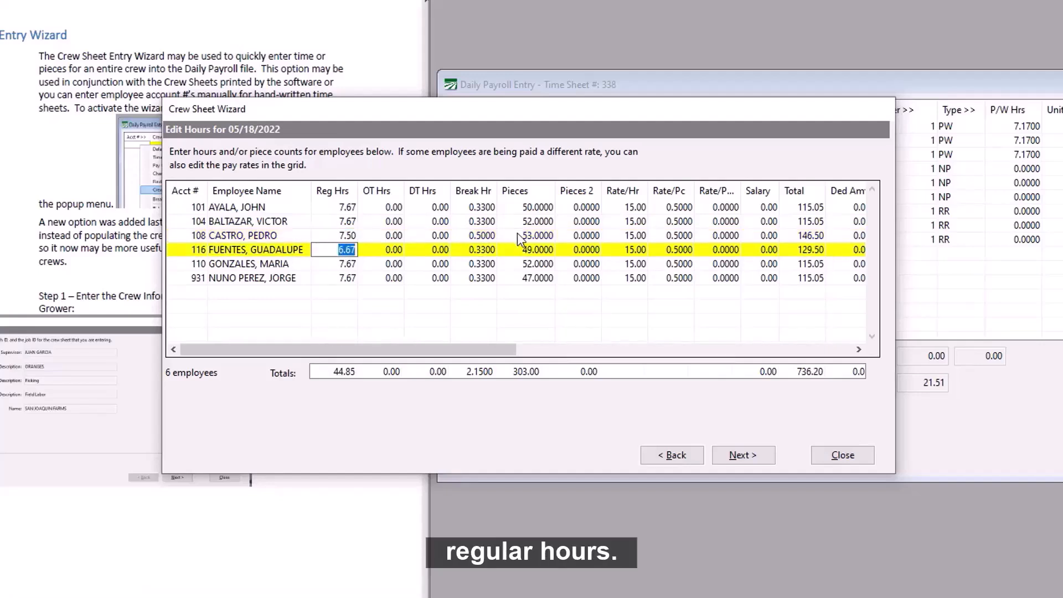
Step: Review the break hours, second piece count and piece rate columns, and check the total pieces and hours
left_click(482, 222)
left_click(477, 236)
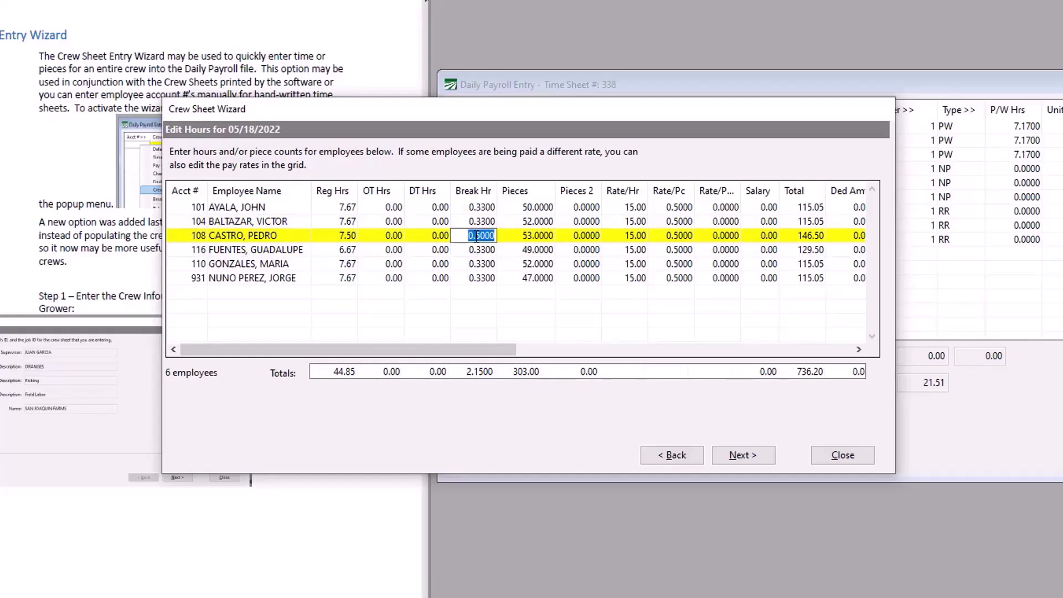
left_click(582, 210)
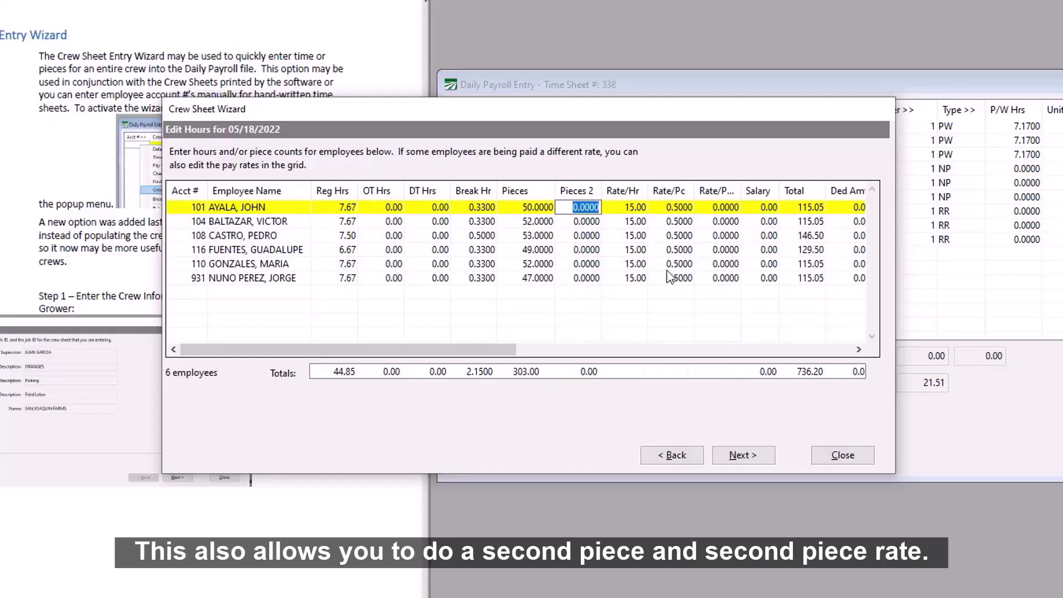
key("Tab")
key("Tab")
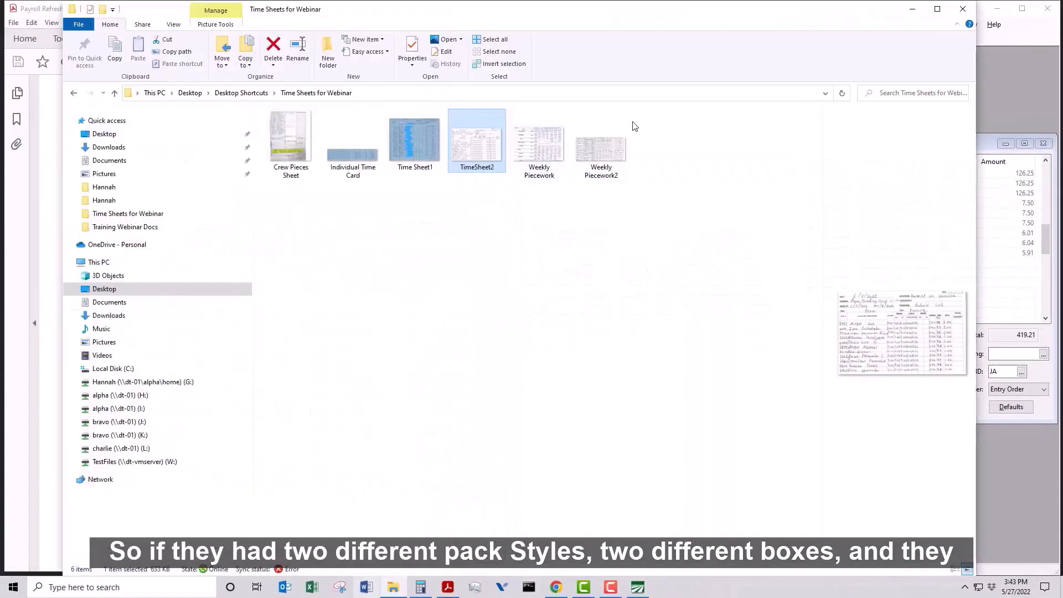
left_click(912, 8)
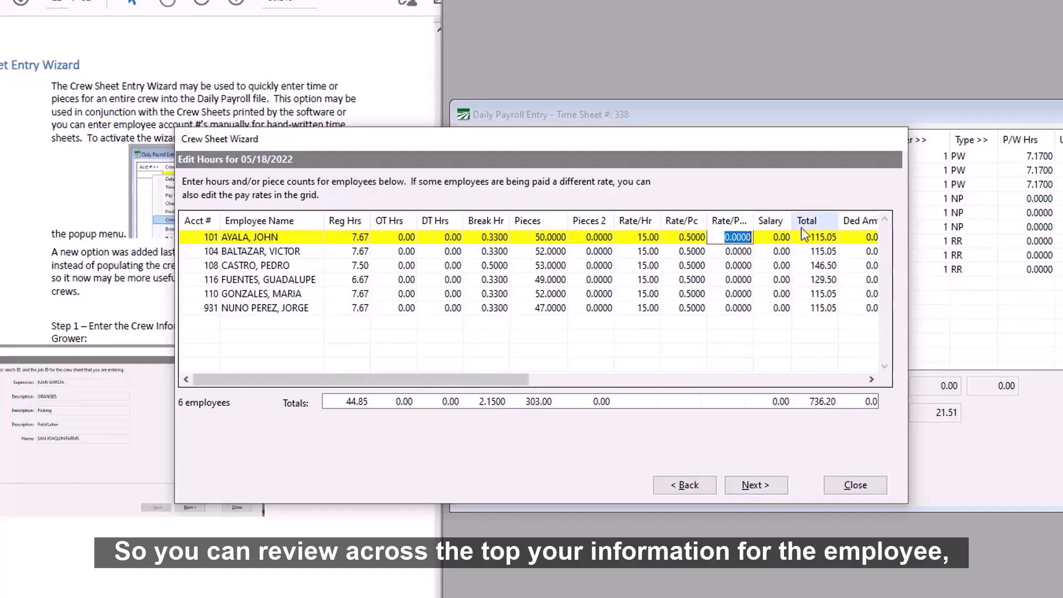
left_click(560, 236)
left_click(666, 236)
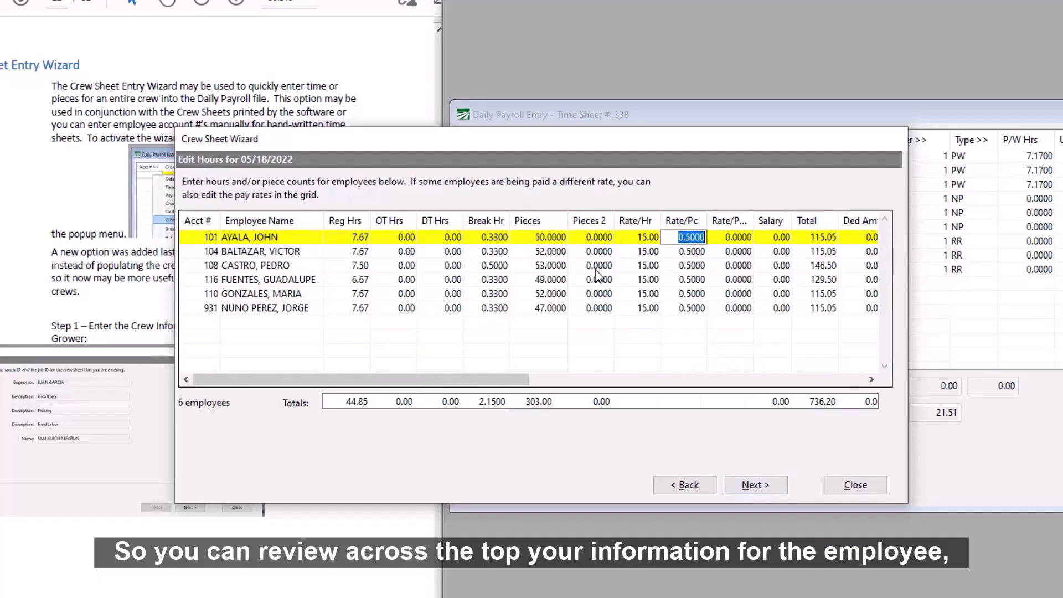
left_click(530, 407)
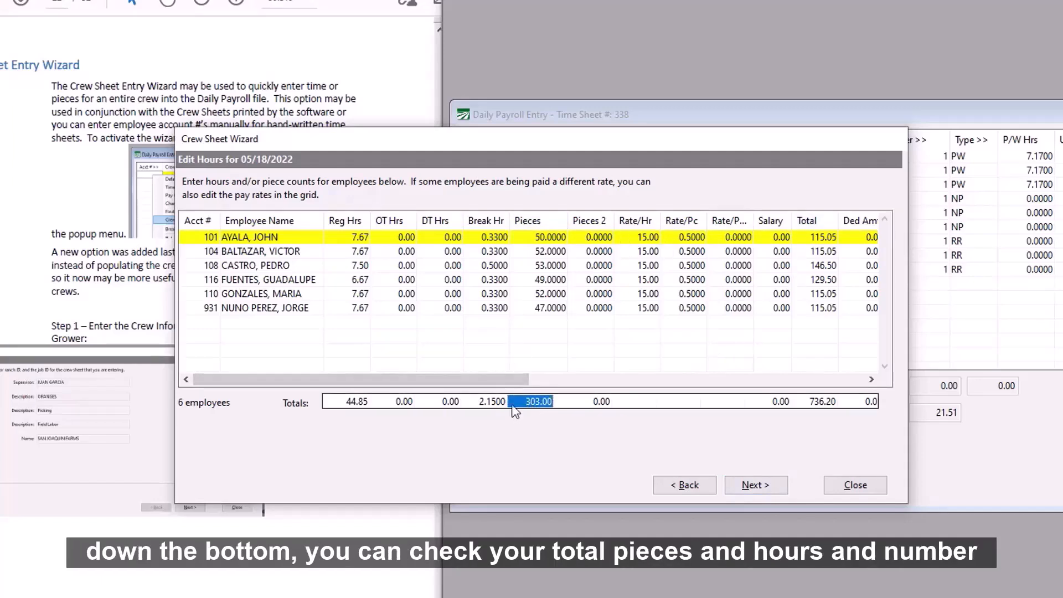
left_click(342, 402)
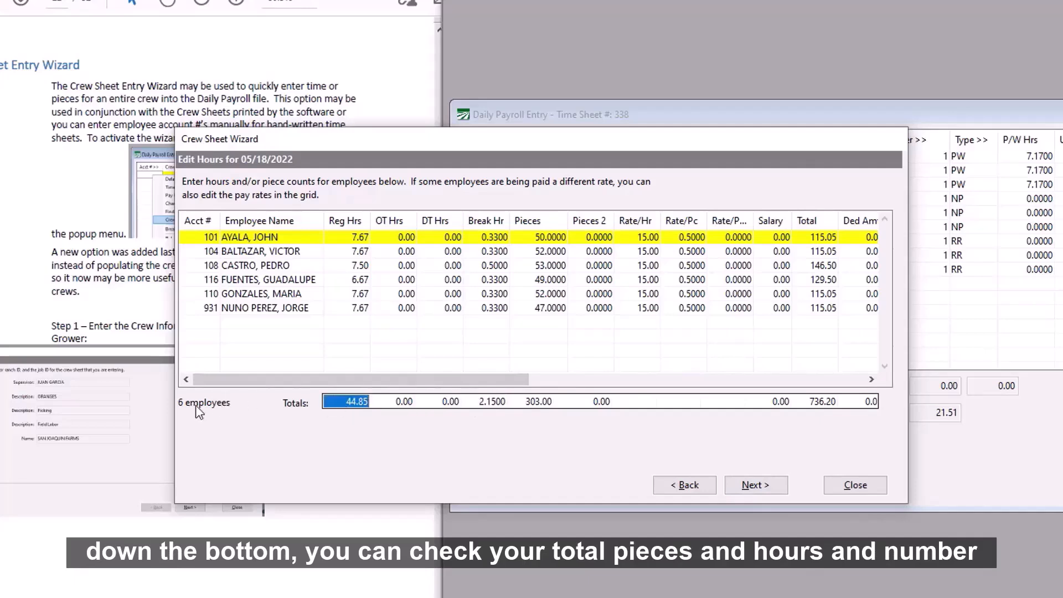
Step: Continue to the final summary and finish the wizard to create the Daily Payroll entries
left_click(749, 491)
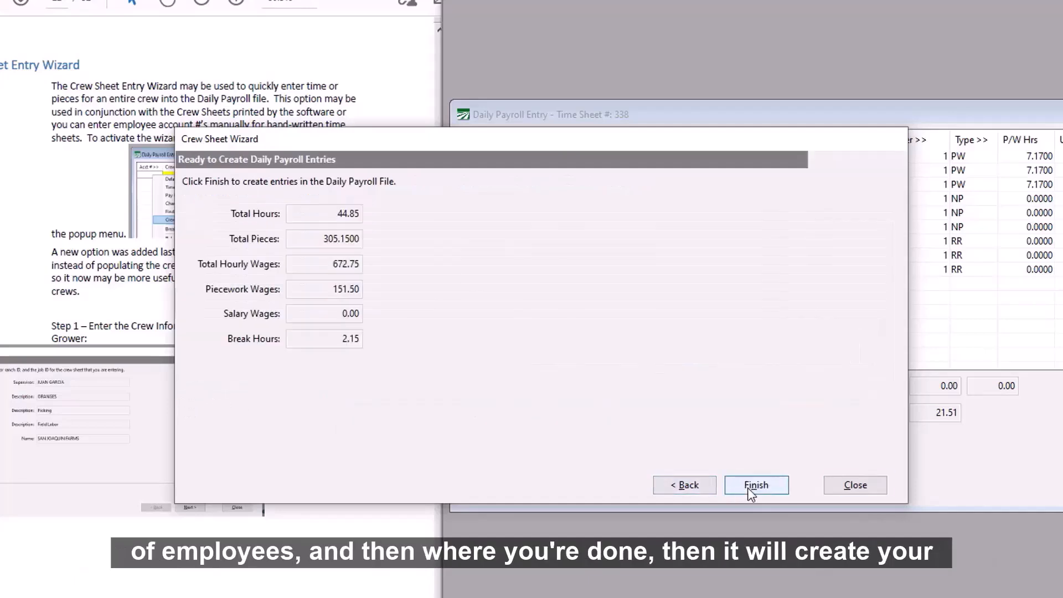
left_click(754, 485)
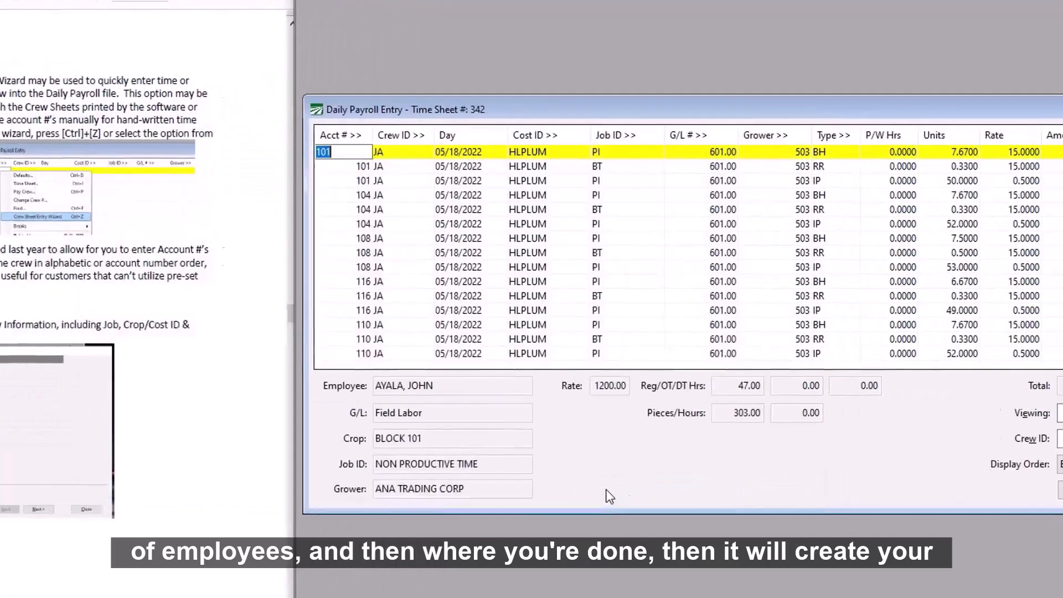
Step: Review the first employee's base hourly, rest and incentive piece lines, and the remaining entries on the time sheet
left_click(975, 151)
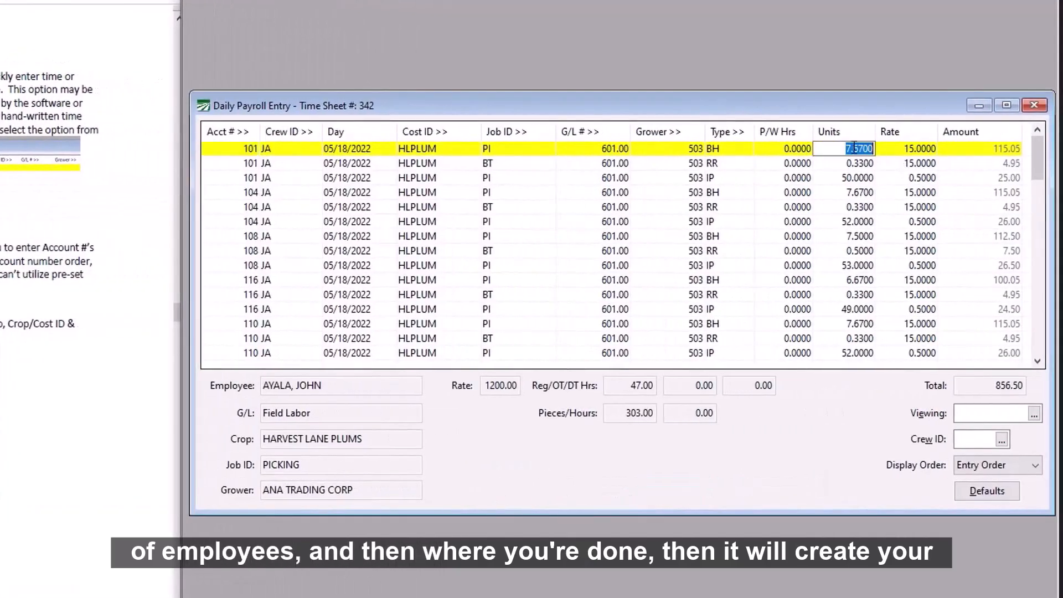
left_click(855, 163)
left_click(856, 177)
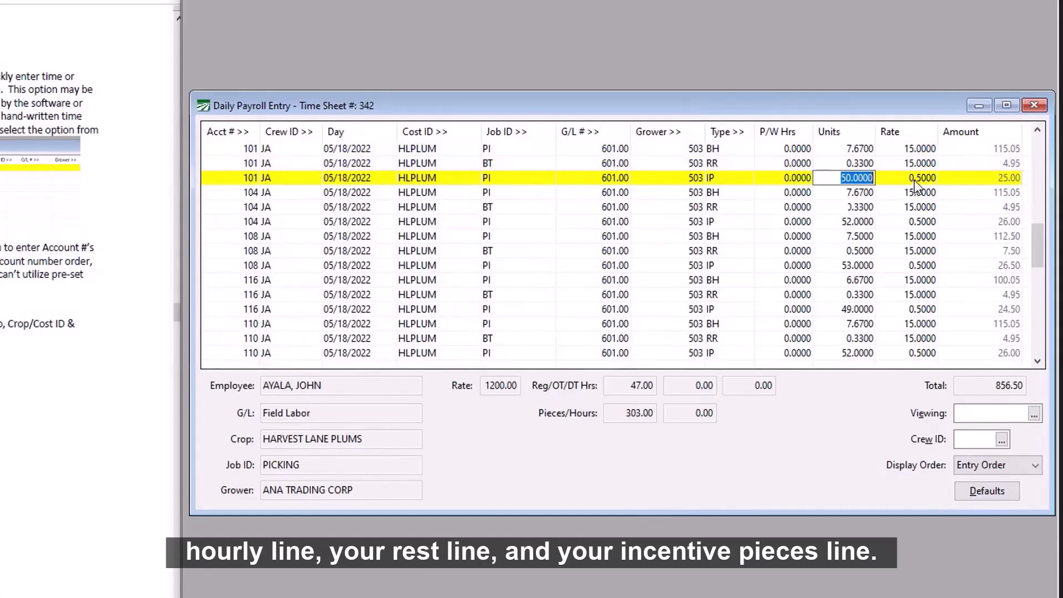
key("Page_Down")
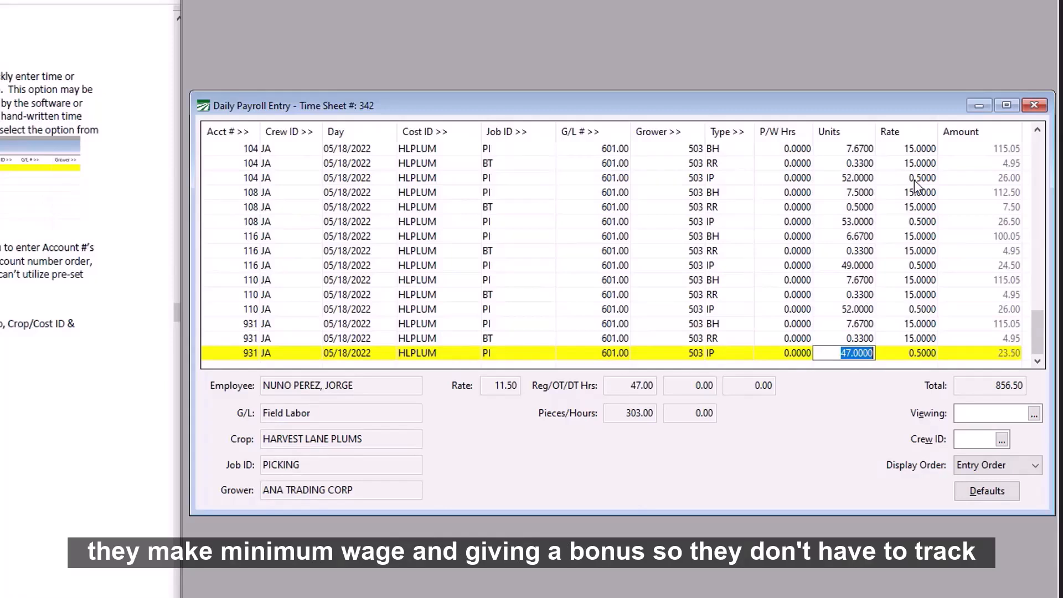
Step: Start the Crew Sheet Entry Wizard again and open the Weekly Piecework image beside it for reference
right_click(268, 268)
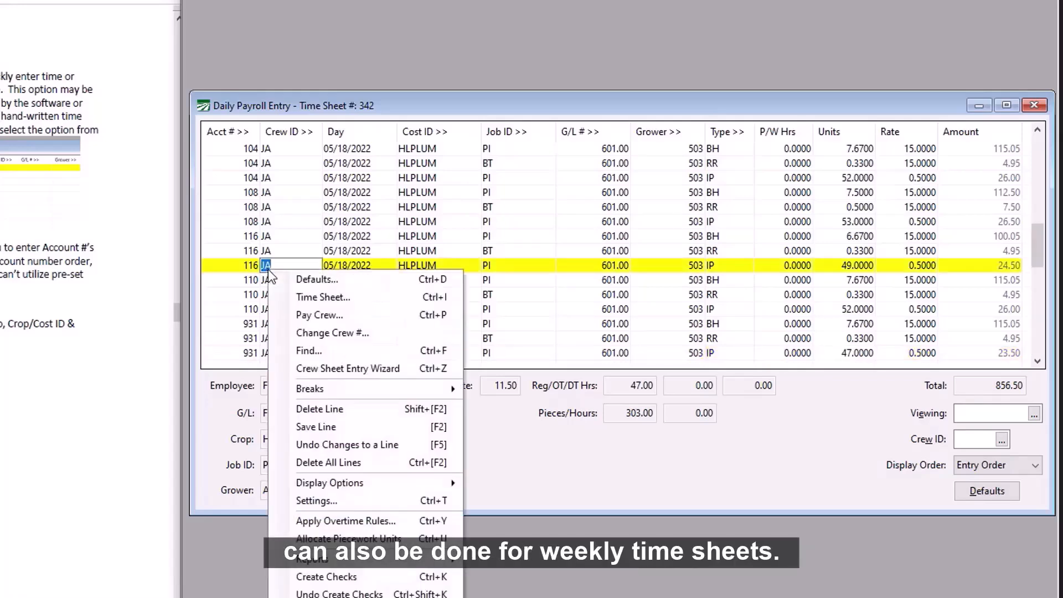
left_click(337, 369)
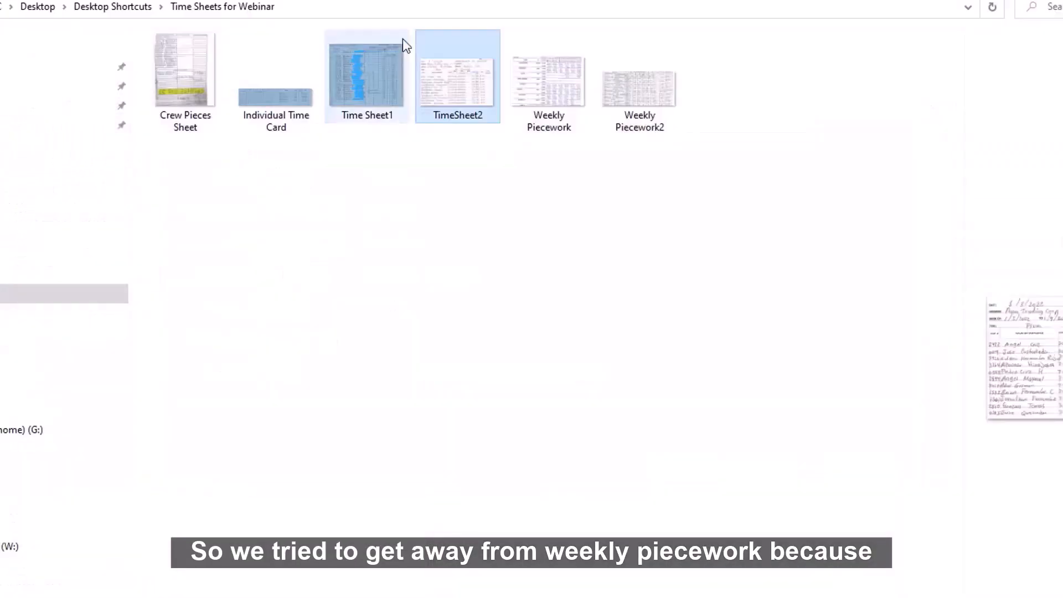
left_click(554, 88)
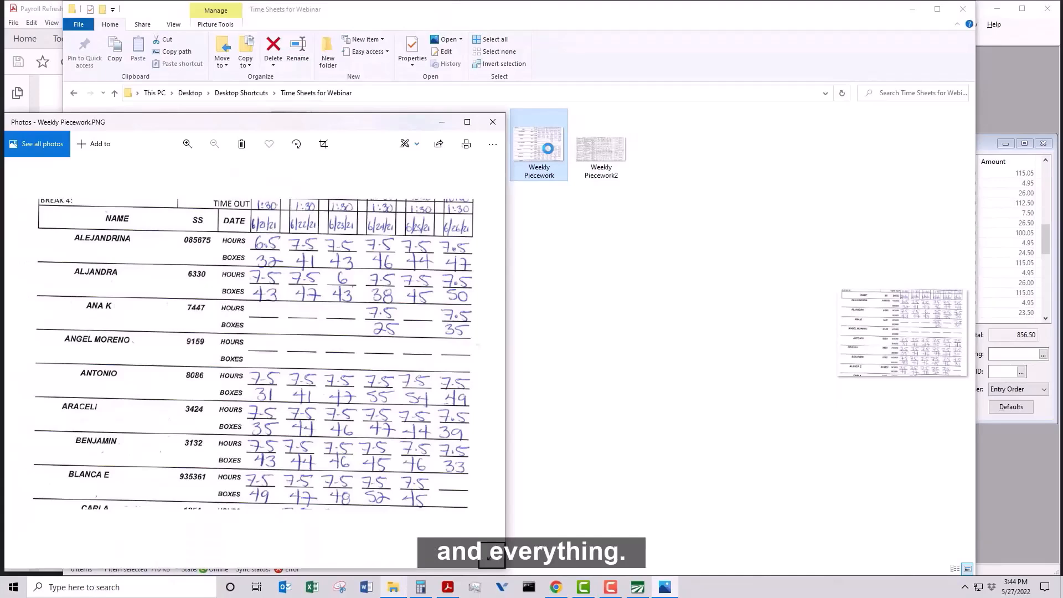
left_click(912, 9)
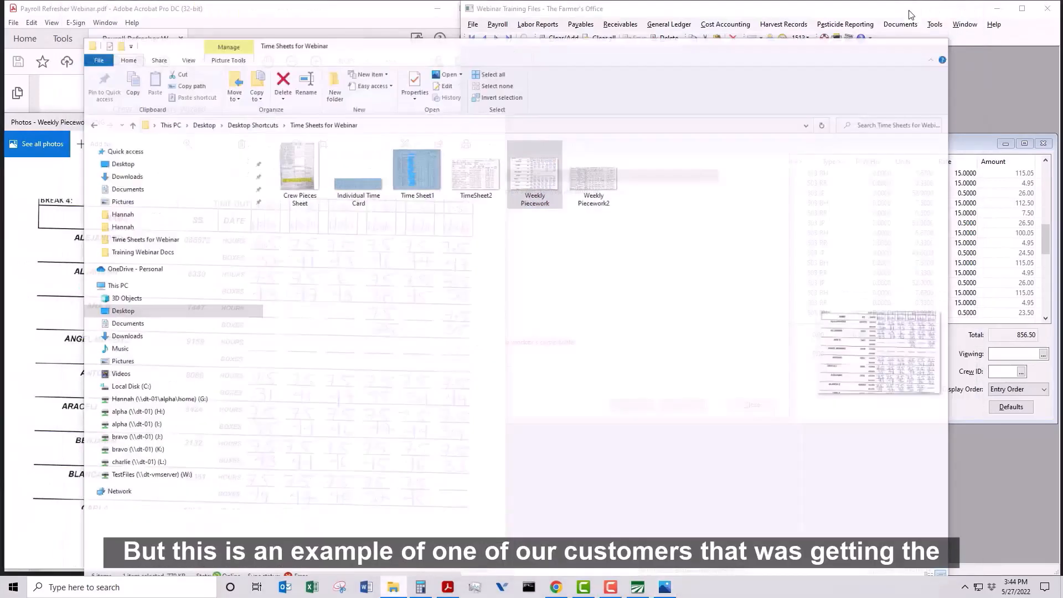
left_click_drag(350, 122, 281, 123)
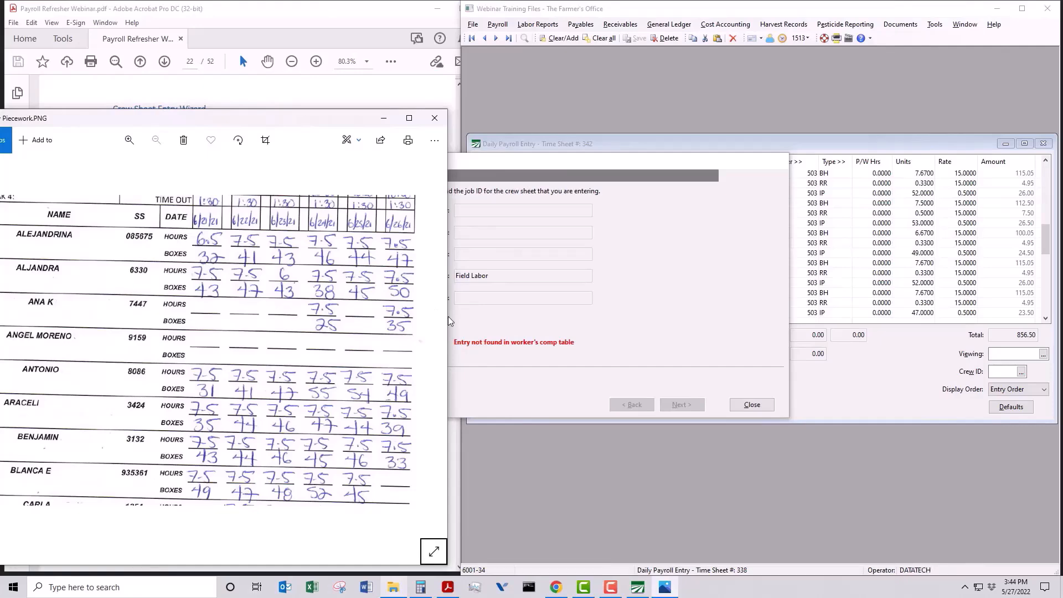
left_click(637, 257)
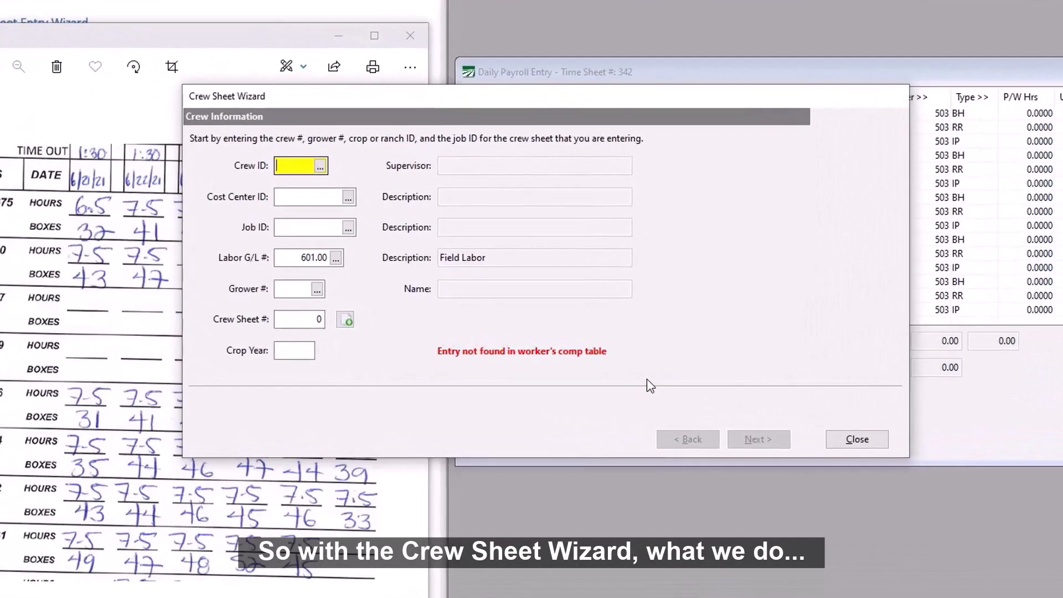
Step: Select crew ID JOSE from all crews and set the cost center to 2000 (ORANGES)
key("F4")
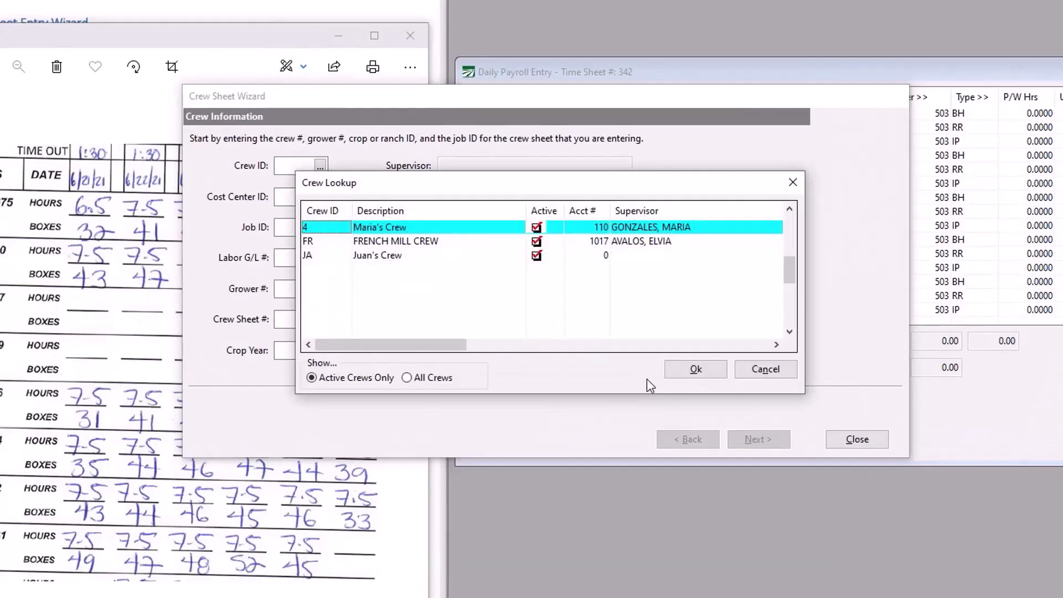
left_click(407, 379)
double_click(310, 269)
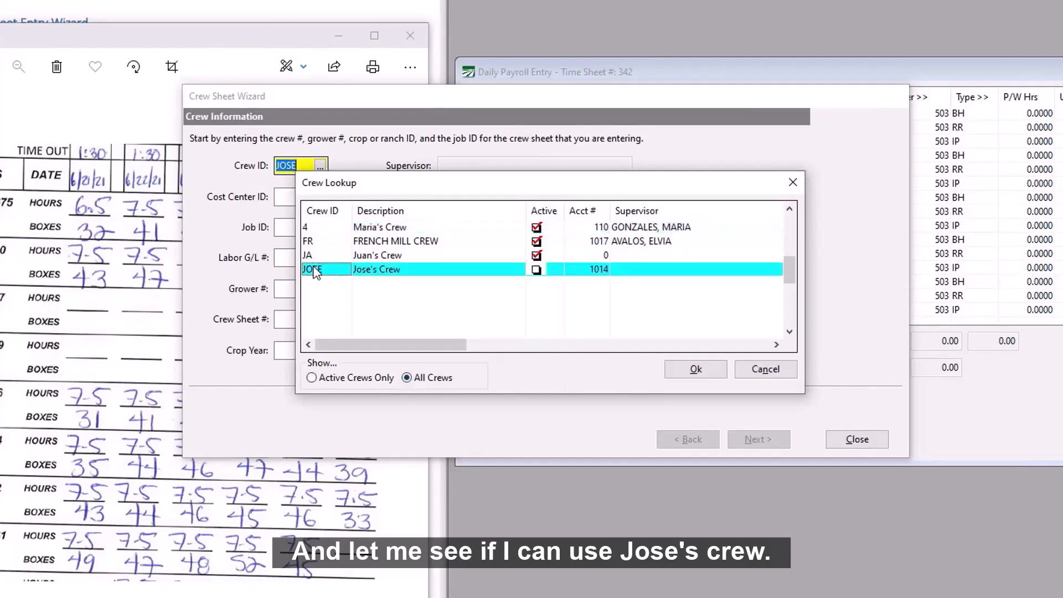
key("Tab")
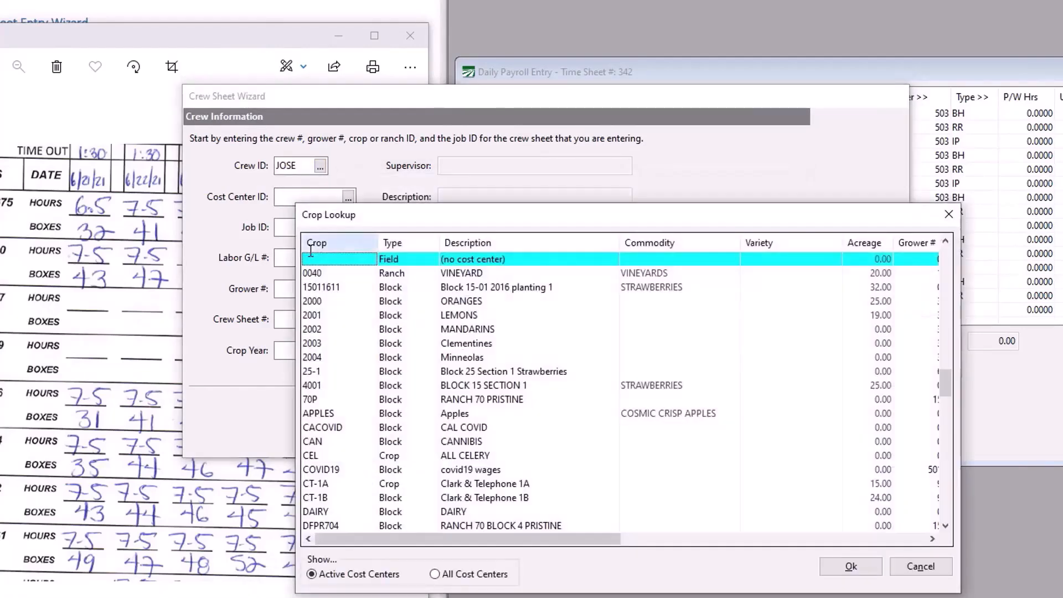
key("Down")
key("Down")
key("Down")
key("Return")
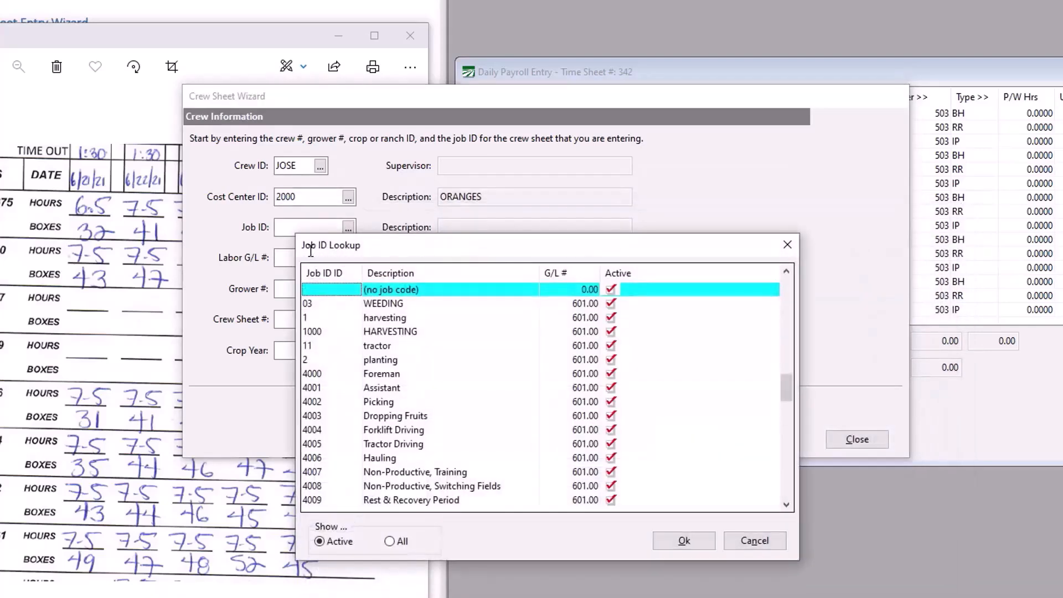
Step: Set the job ID to PR (PRUNING), generate a new crew sheet number and continue to the pay period dates
type("pr")
key("Return")
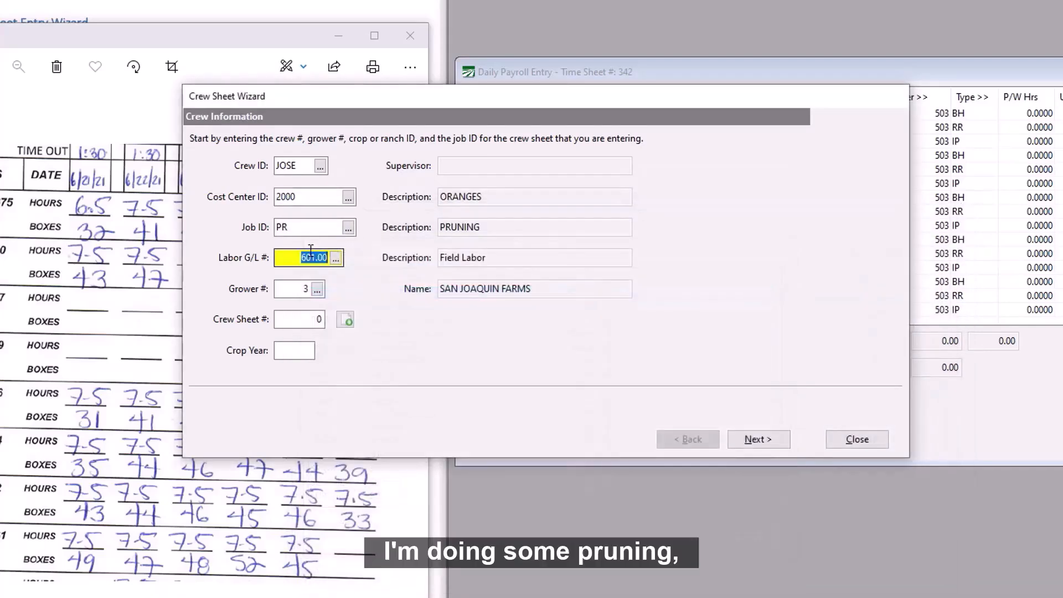
key("Tab")
left_click(345, 320)
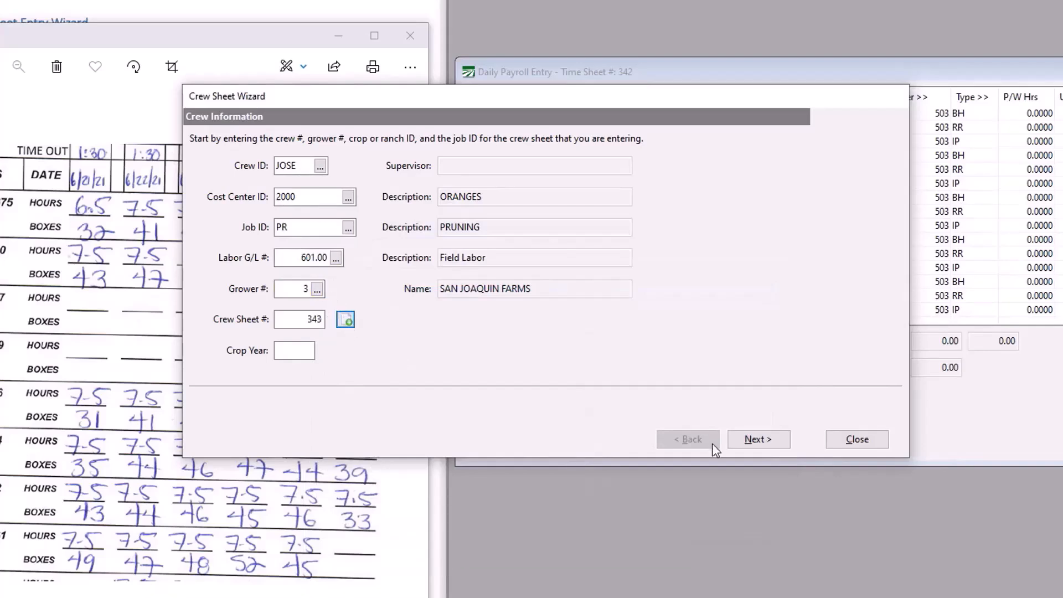
left_click(770, 446)
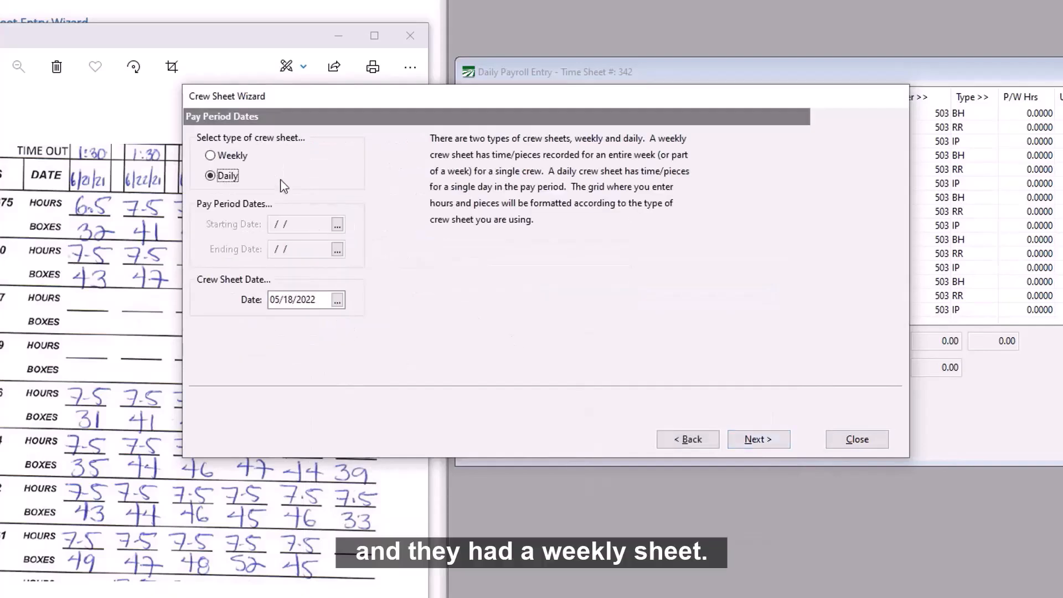
Step: Make the crew sheet weekly and set the pay period's starting date to 05/16/2022
left_click(233, 157)
left_click(337, 224)
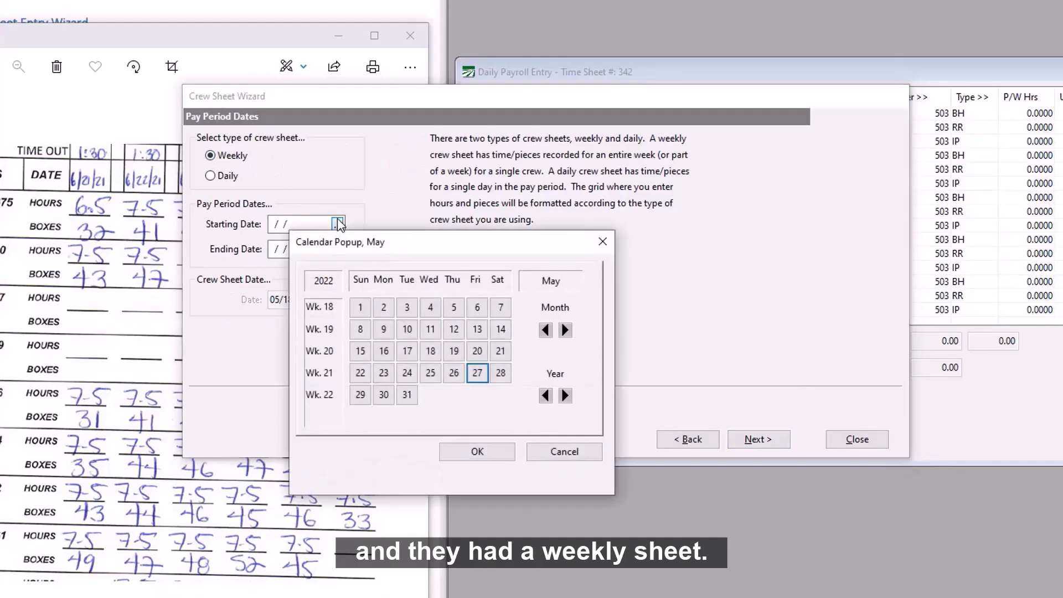
key("Up")
key("Left")
key("Left")
key("Left")
key("Left")
key("Return")
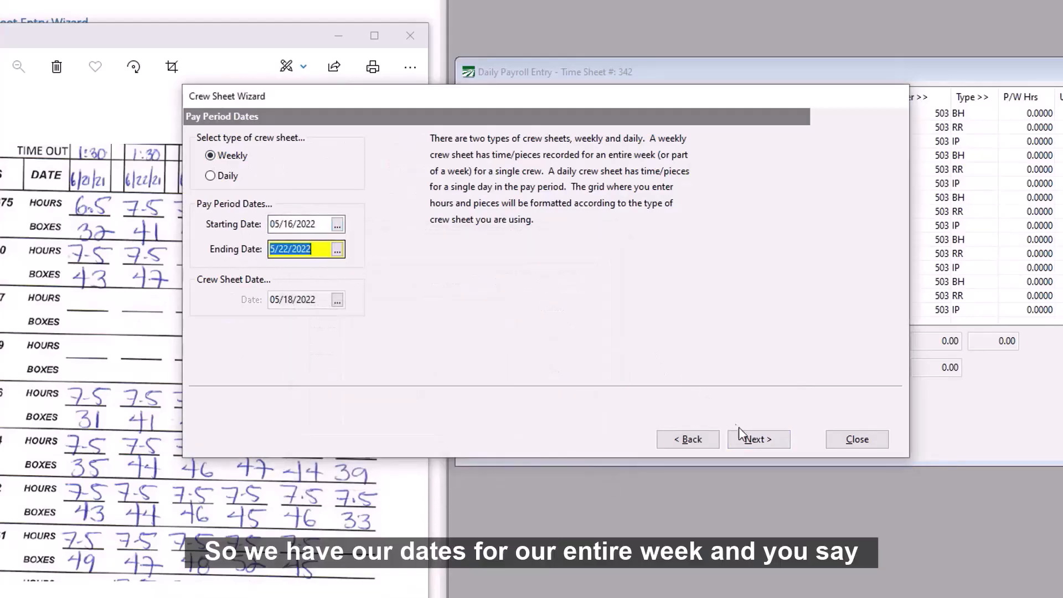
Step: Continue to the pay type, set the wage type to PW (Piecework) with a piece rate of 2.5000, and proceed
left_click(748, 440)
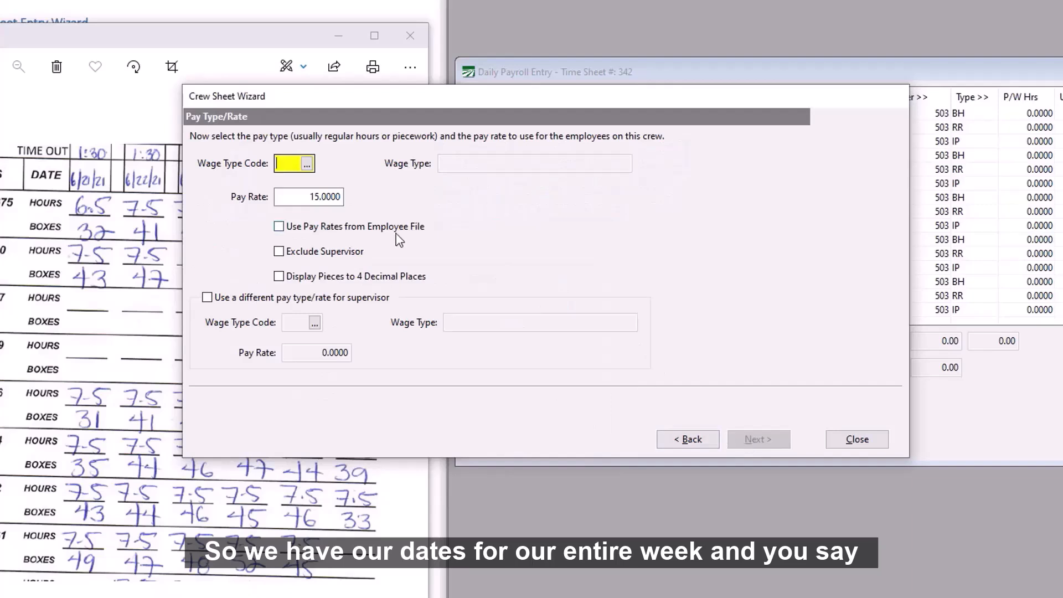
key("Tab")
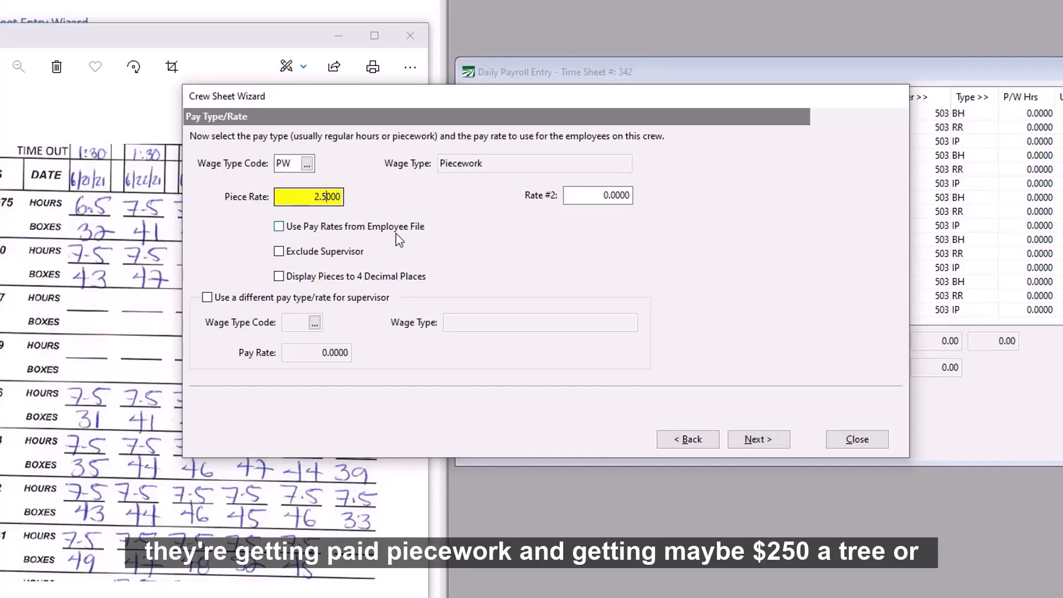
left_click(767, 442)
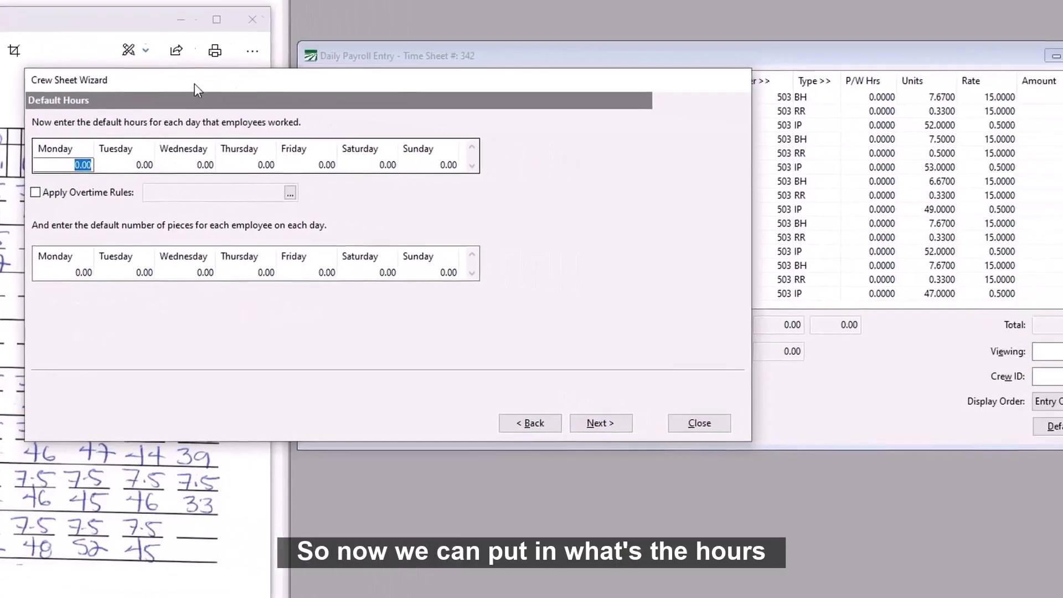
Step: Set the default hours to 7.5 for Monday through Friday and list the employees in Custom order
left_click_drag(353, 99, 509, 155)
left_click_drag(277, 132, 344, 133)
type("7.5")
key("Tab")
type("7.5")
key("Tab")
type("7.5")
key("Tab")
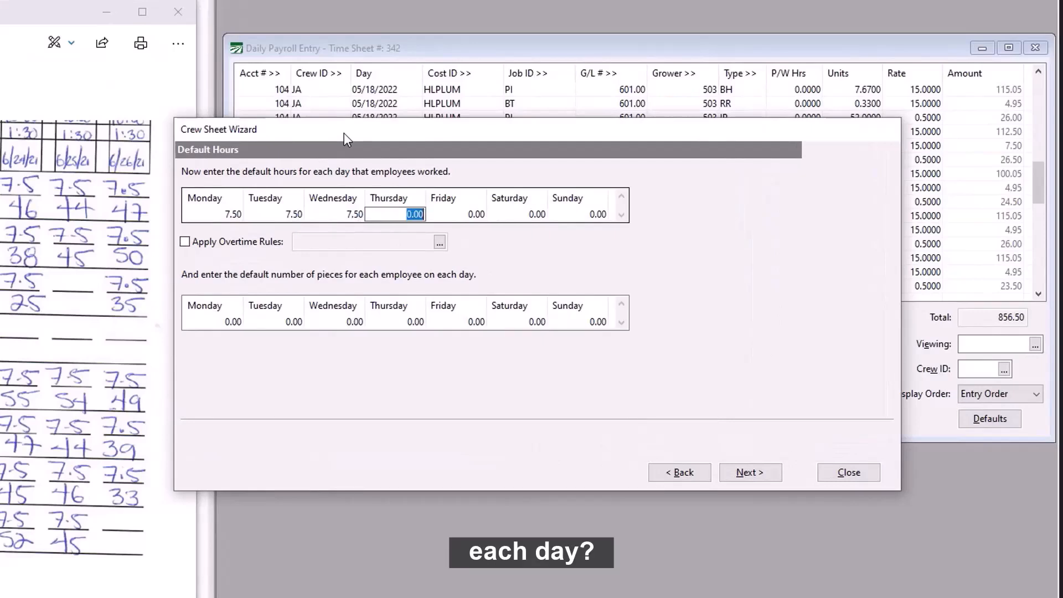
type("7.5")
key("Tab")
type("7")
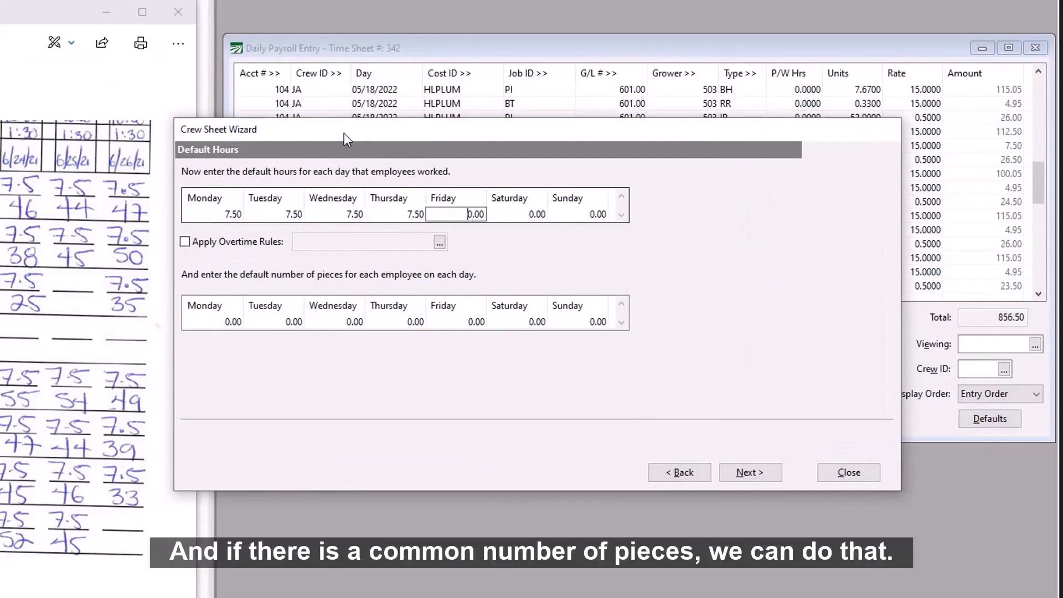
type(".5")
left_click(220, 321)
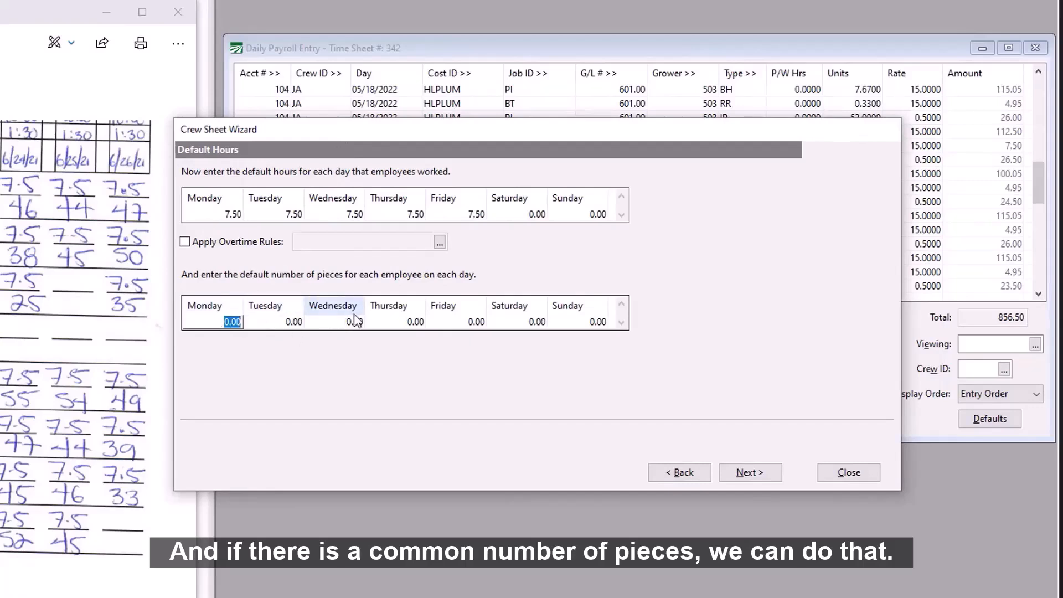
left_click(754, 475)
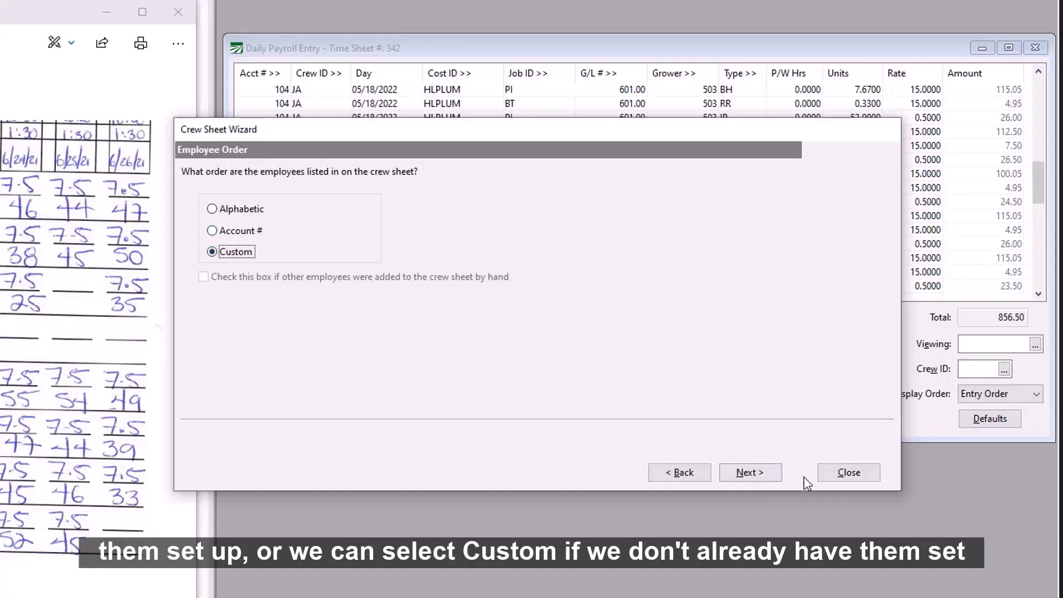
left_click(751, 474)
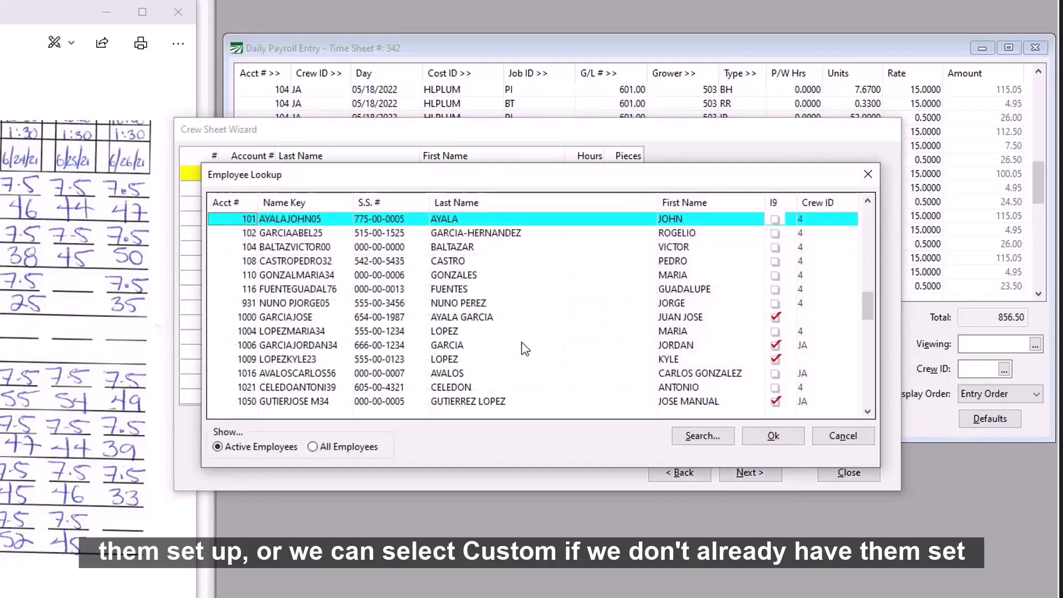
Step: Try to add the first employee listed under crew JOSE to the crew sheet
key("Page_Down")
key("Down")
key("Down")
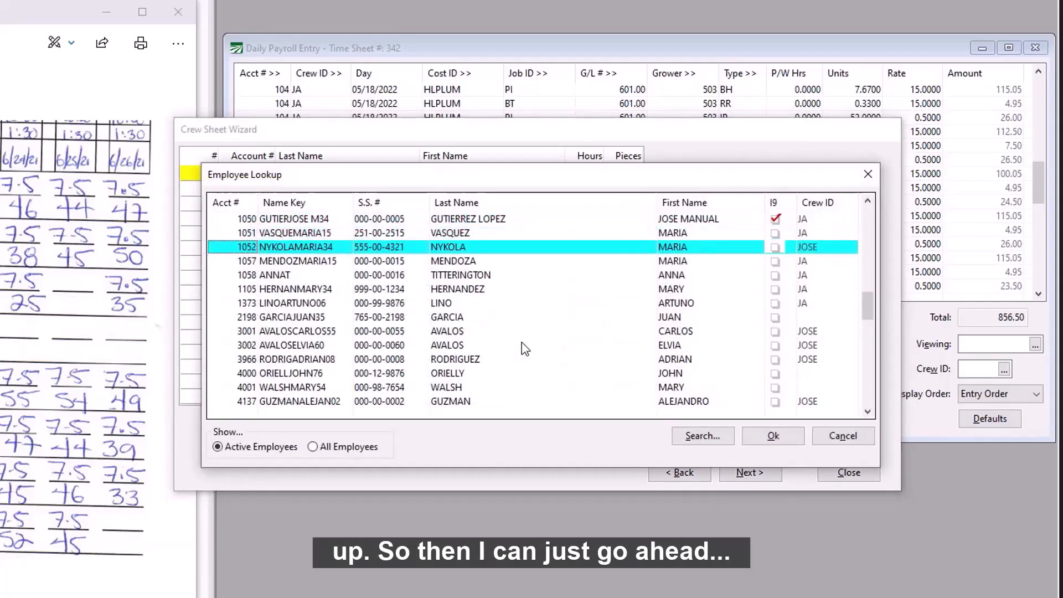
key("Return")
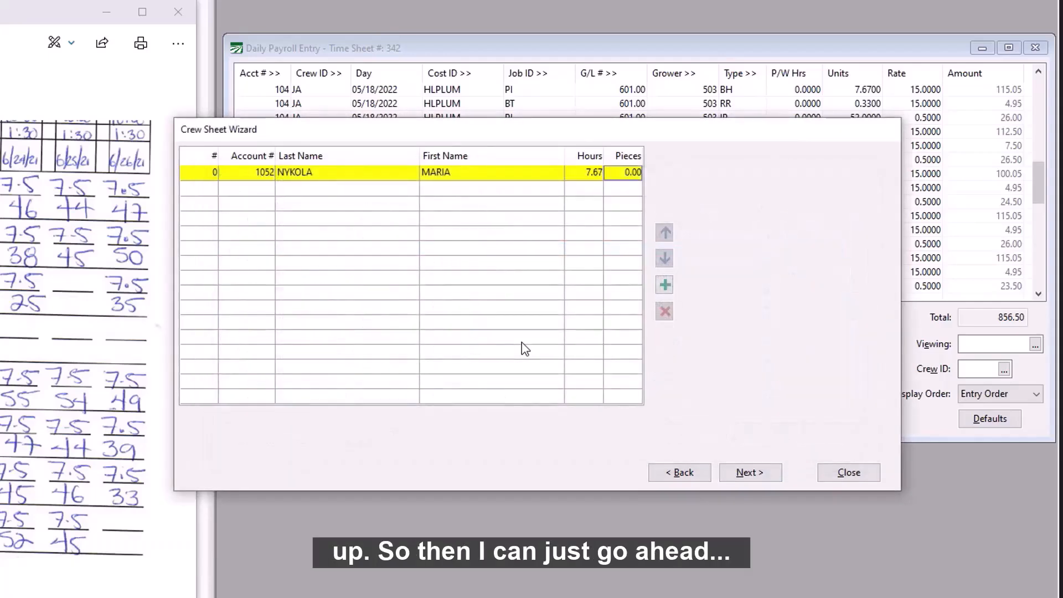
key("Return")
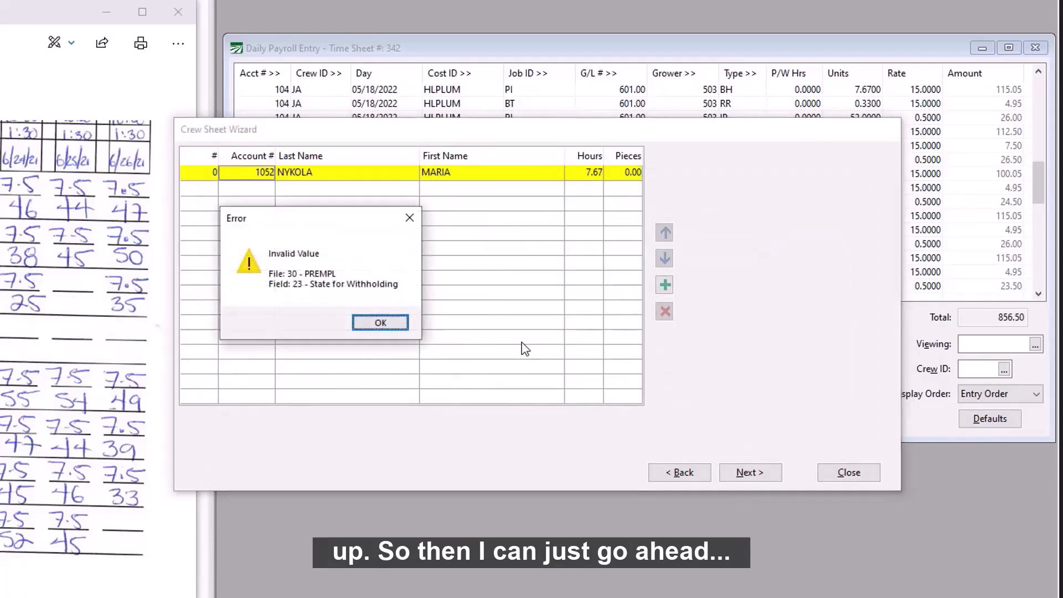
key("Return")
Step: Add the next employee belonging to crew JOSE in the employee lookup as line 1 of the crew sheet
key("Down")
key("Down")
key("Down")
key("Down")
key("Down")
key("Down")
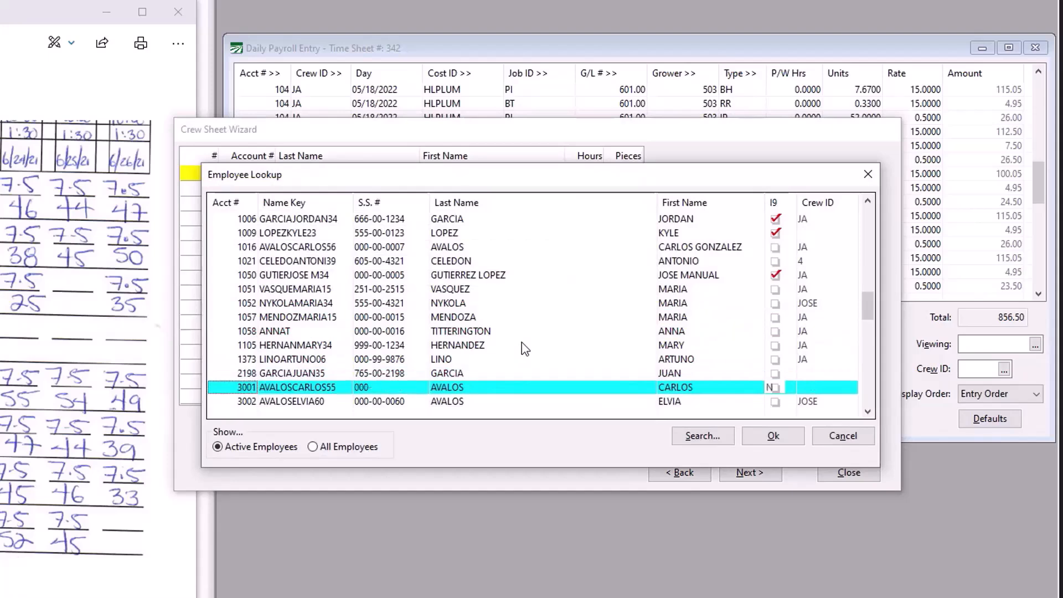
key("Return")
key("Return")
key("Return")
Step: Look up the following crew JOSE employee by account number and add them as line 2
key("F4")
type("3002")
key("Return")
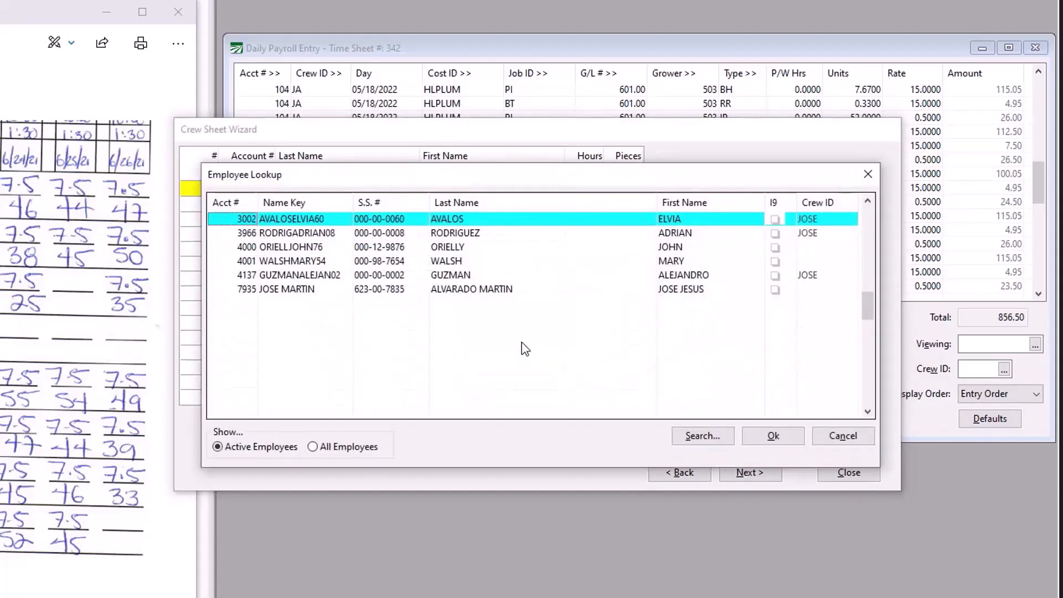
key("Return")
key("Return")
key("Return")
Step: Add the crew JOSE employee listed directly after the line 2 employee as line 3
key("F4")
type("302")
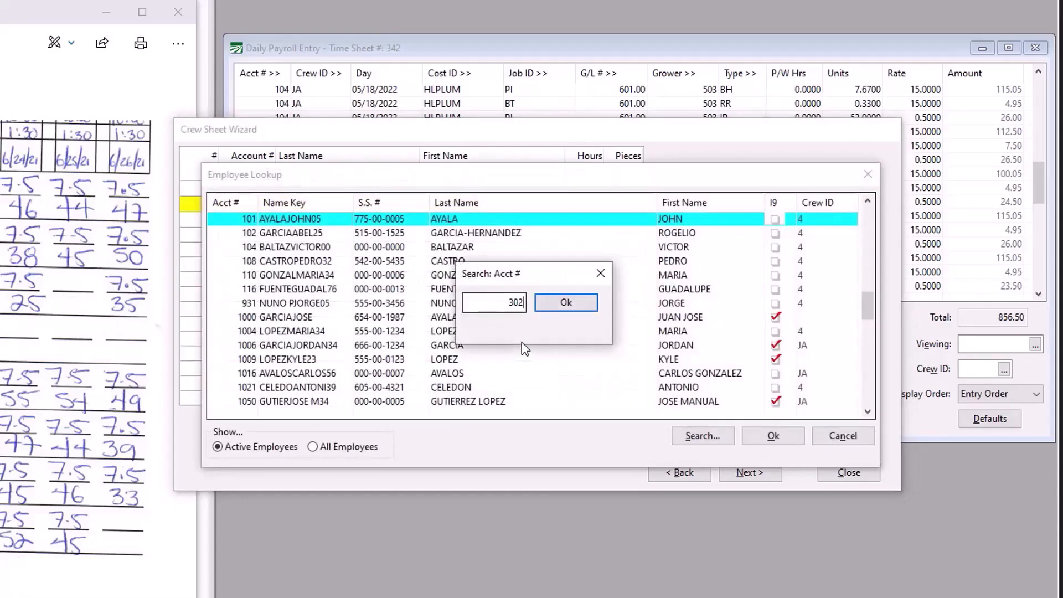
type("0")
key("Return")
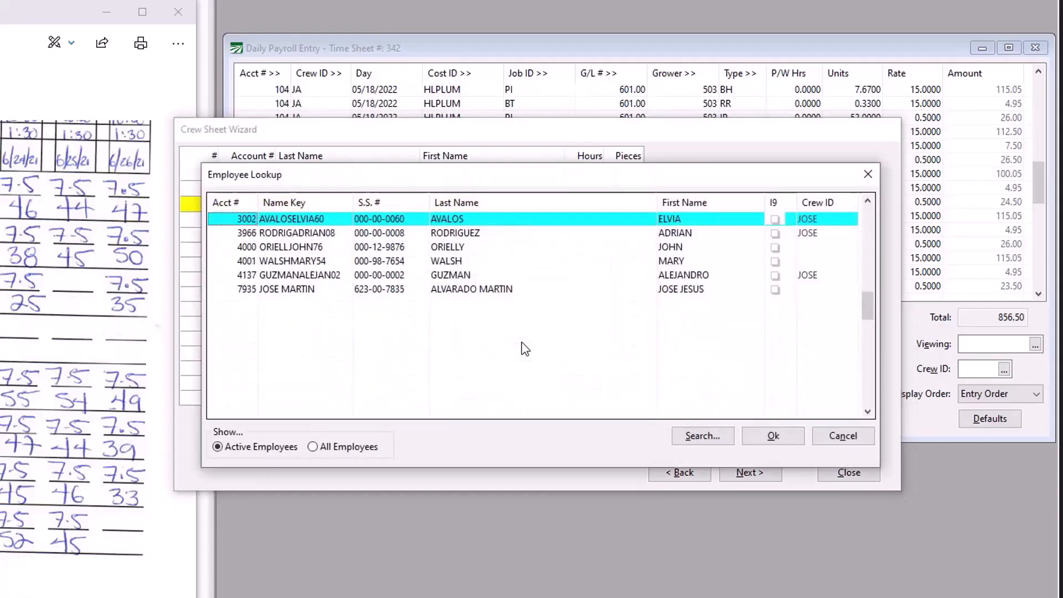
key("Down")
key("Return")
key("Return")
key("Return")
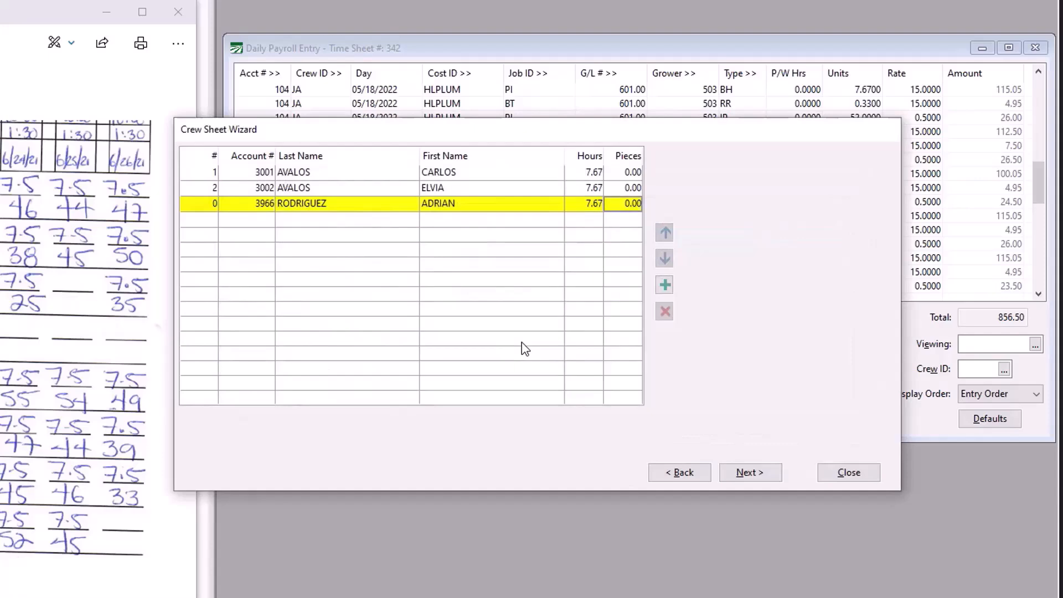
Step: Find the last crew JOSE employee in the employee lookup and add them as line 4
key("F4")
type("3966")
key("Return")
key("Down")
key("Down")
key("Down")
key("Return")
key("Return")
key("Return")
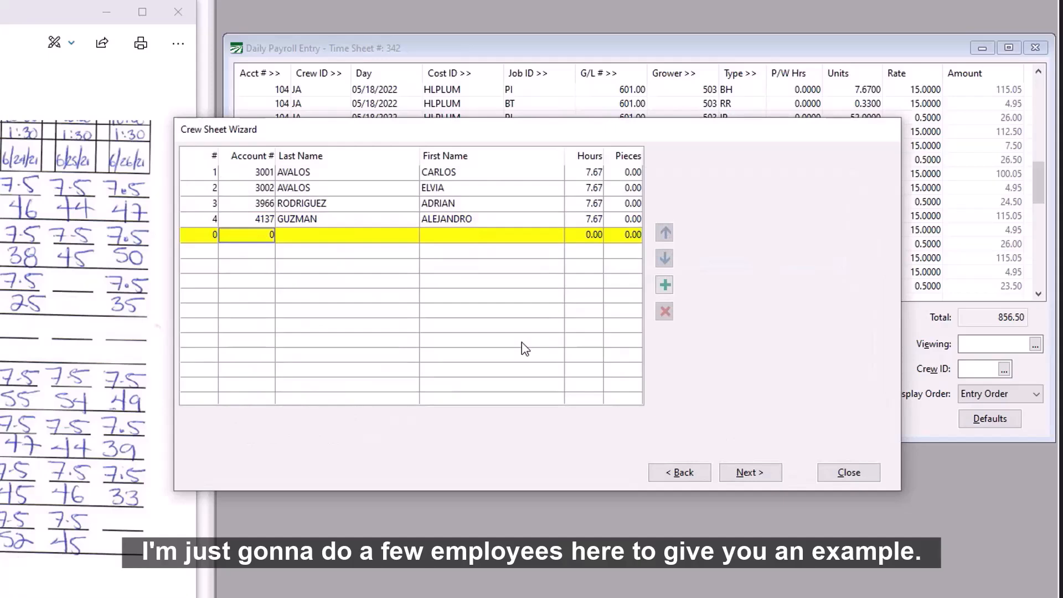
Step: Accept the four-employee list and set the first employee's Monday hours to 6.5 in the hours grid
left_click(749, 474)
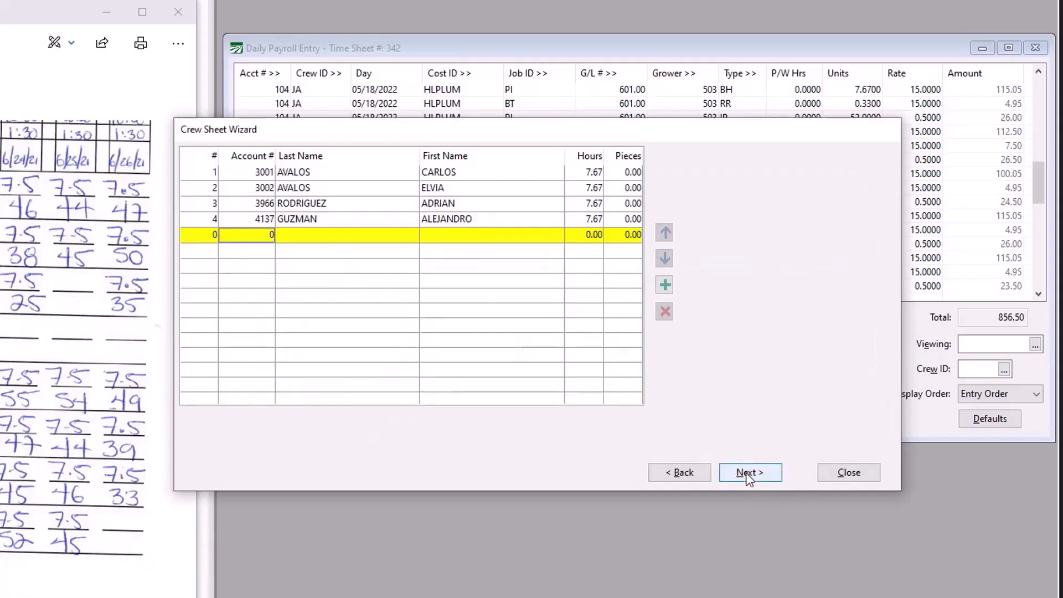
left_click(349, 227)
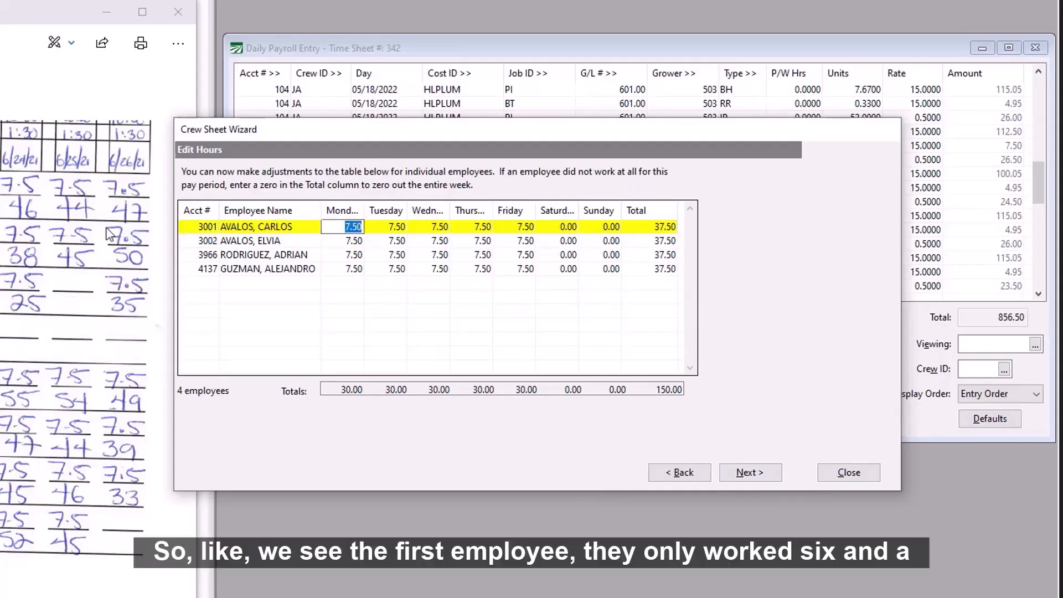
type("6.5")
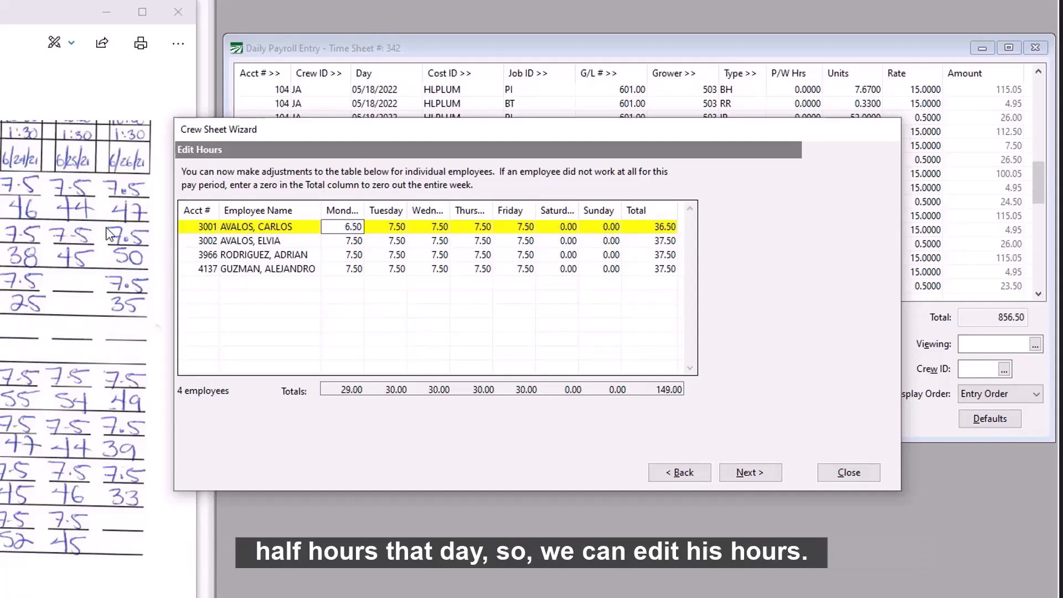
key("Tab")
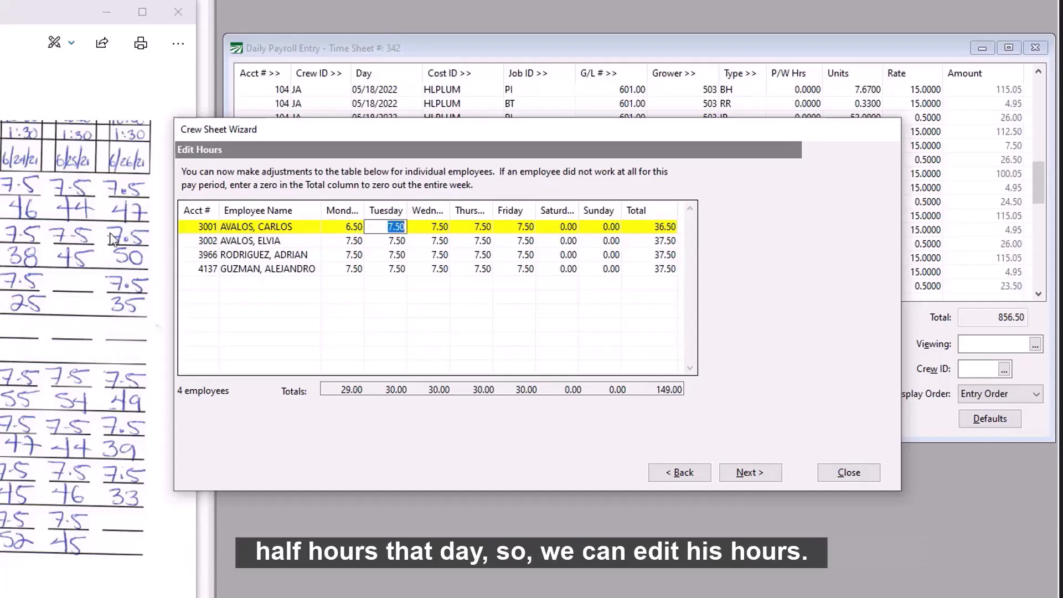
Step: Check the scanned crew sheet and set the second employee's Thursday hours to 6
left_click(158, 327)
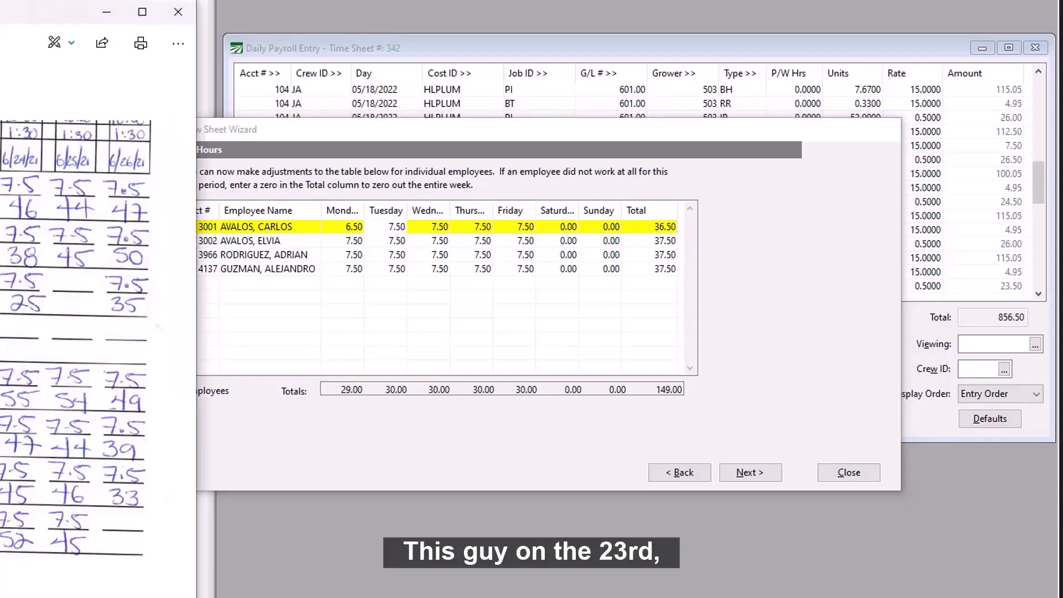
left_click(476, 243)
type("6")
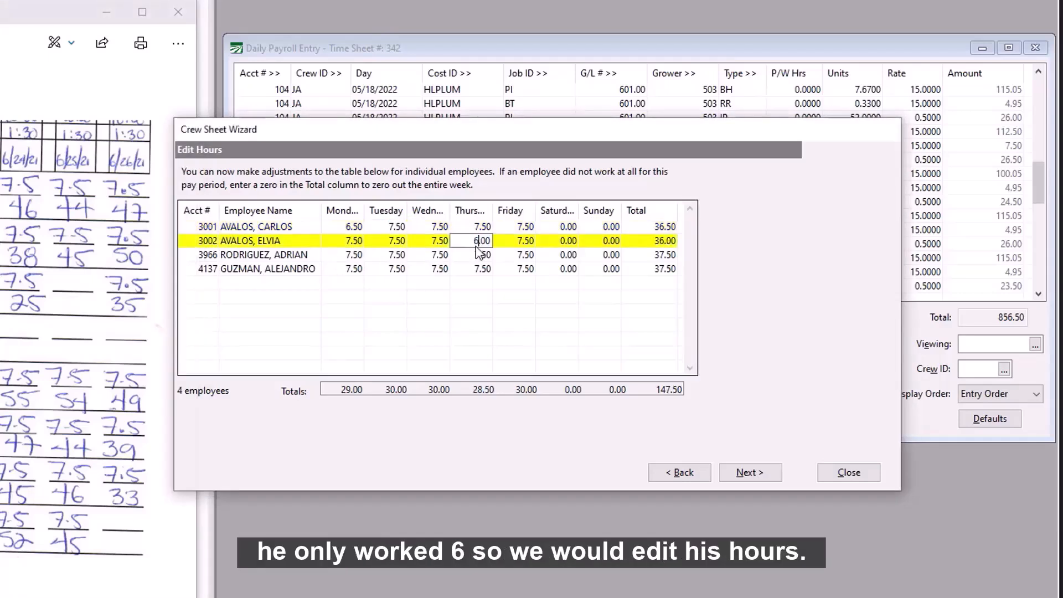
key("Down")
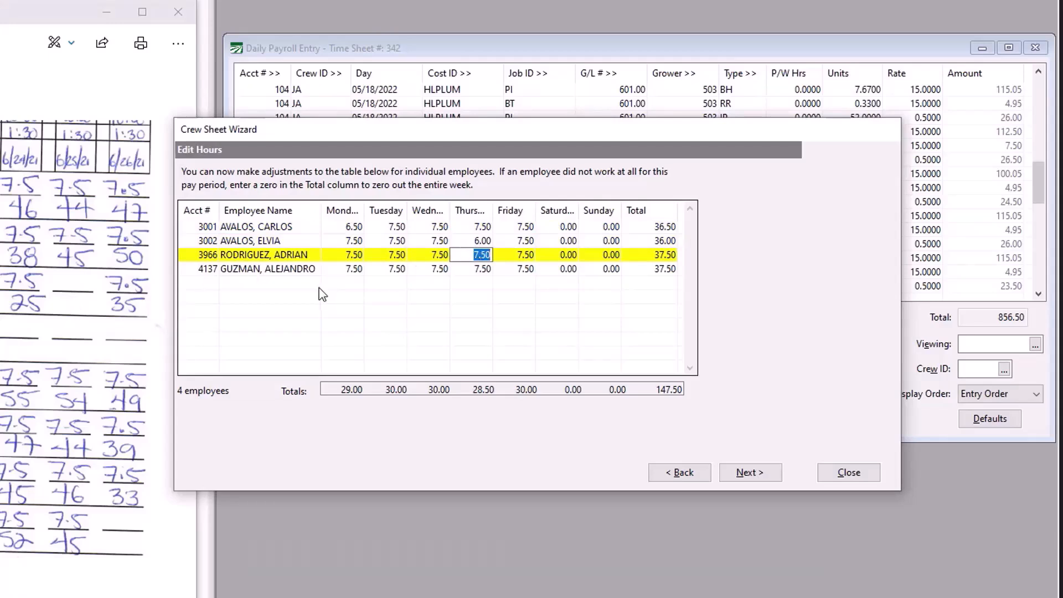
Step: Set the third employee's Monday and Tuesday hours to 0
left_click(354, 255)
type("0")
key("Tab")
type("0")
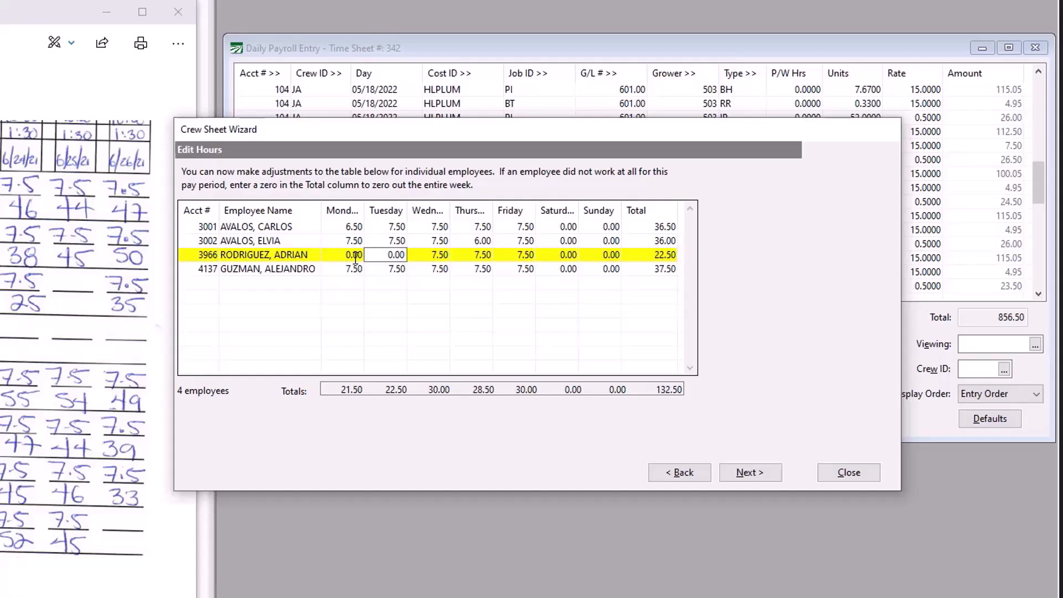
Step: Continue to the pieces grid and enter 32, 41, 43, 46 and 44 pieces for the first employee, Monday through Friday
left_click(742, 473)
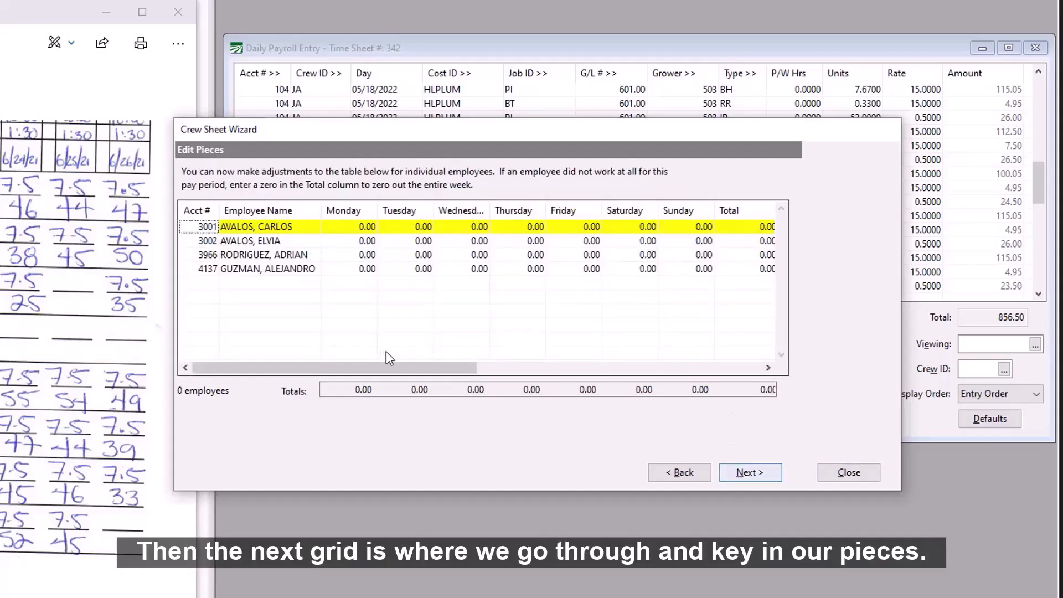
left_click(367, 227)
type("32")
key("Tab")
type("41")
key("Tab")
type("43")
key("Tab")
type("46")
key("Tab")
type("44")
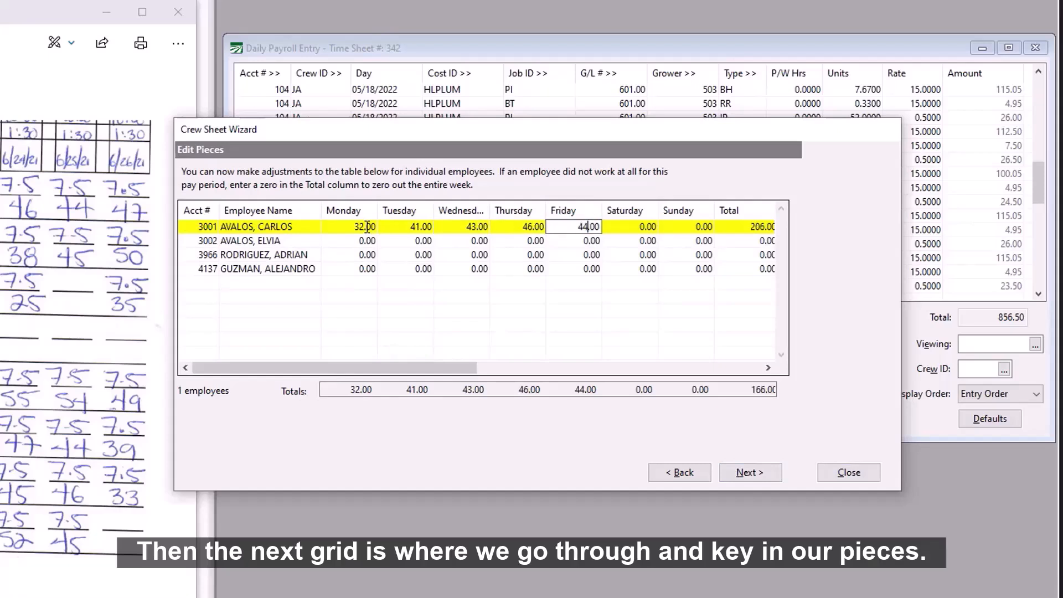
Step: Enter 43, 47, 43, 38 and 45 pieces for the second employee, Monday through Friday
left_click(367, 240)
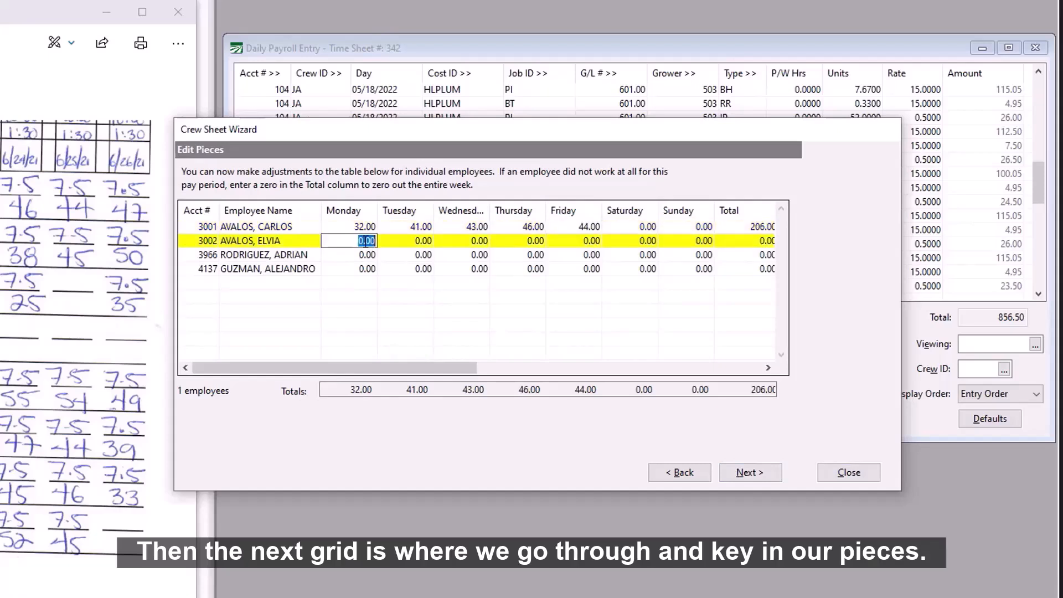
type("43")
key("Tab")
type("47")
key("Tab")
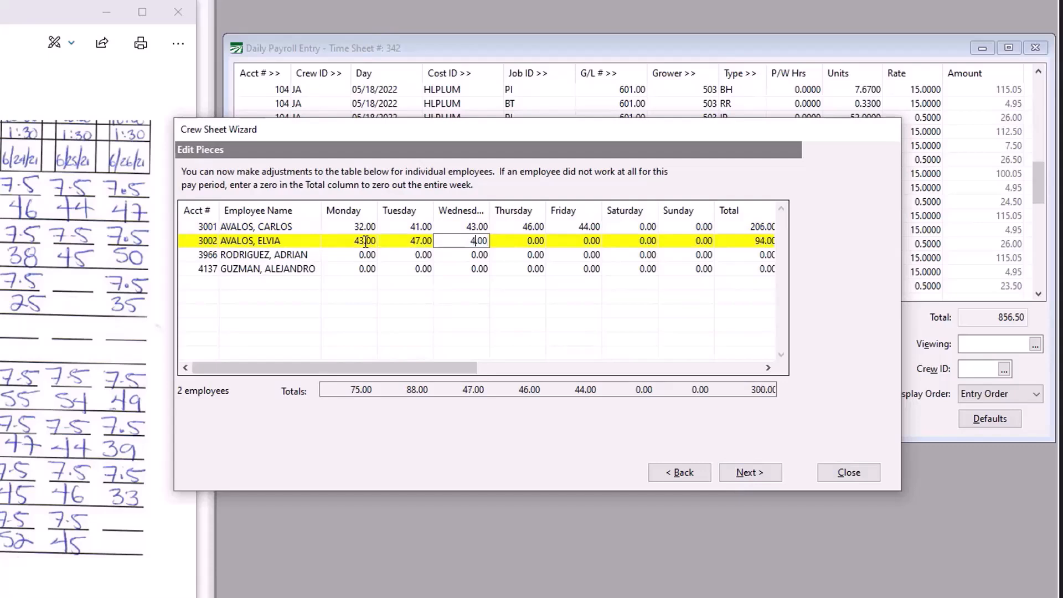
type("43")
key("Tab")
type("8")
key("BackSpace")
type("38")
key("Tab")
type("45")
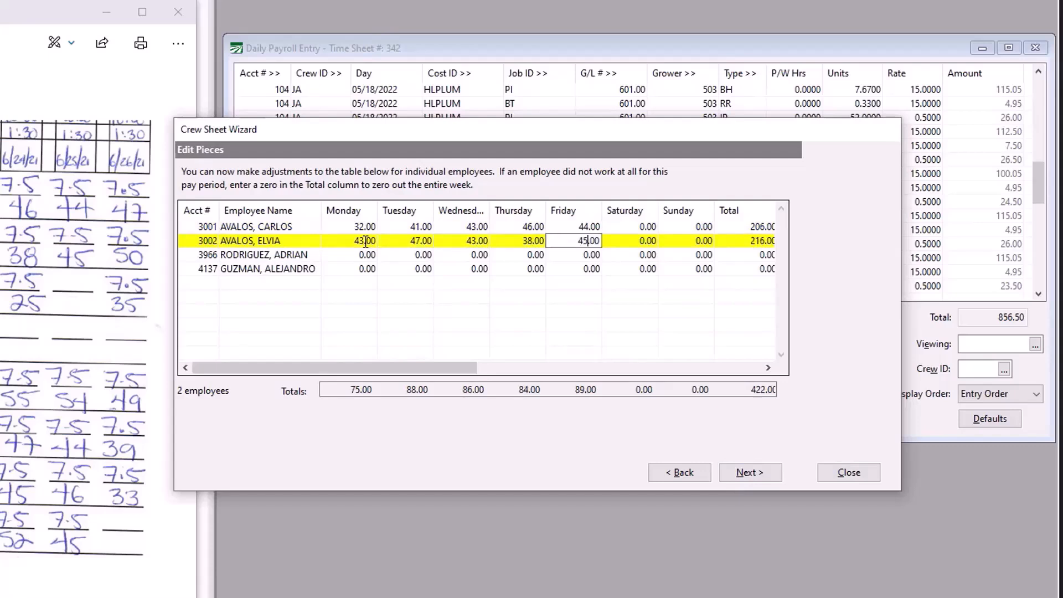
Step: Enter 43, 38, 45 and 50 pieces for the third employee, Wednesday through Saturday
left_click(366, 268)
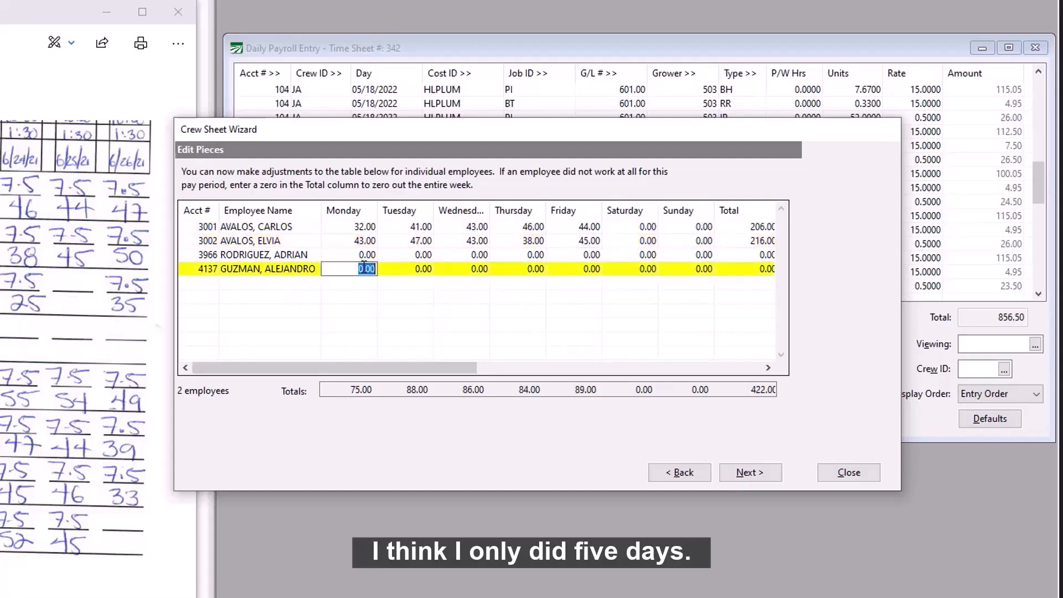
left_click(454, 257)
type("43")
key("Tab")
type("38")
key("Tab")
type("45")
key("Tab")
type("50")
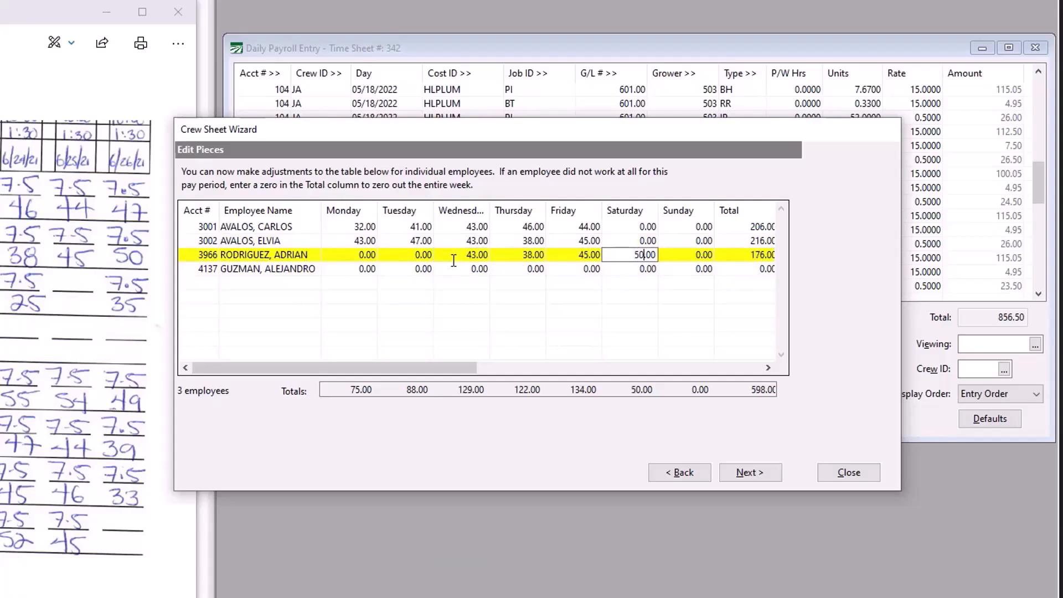
Step: Enter 31, 41, 47, 55, 54 and 49 pieces for the fourth employee, Monday through Saturday
left_click(366, 270)
type("31")
key("Tab")
type("41")
key("Tab")
type("47")
key("Tab")
type("55.00\t54")
key("Tab")
type("49")
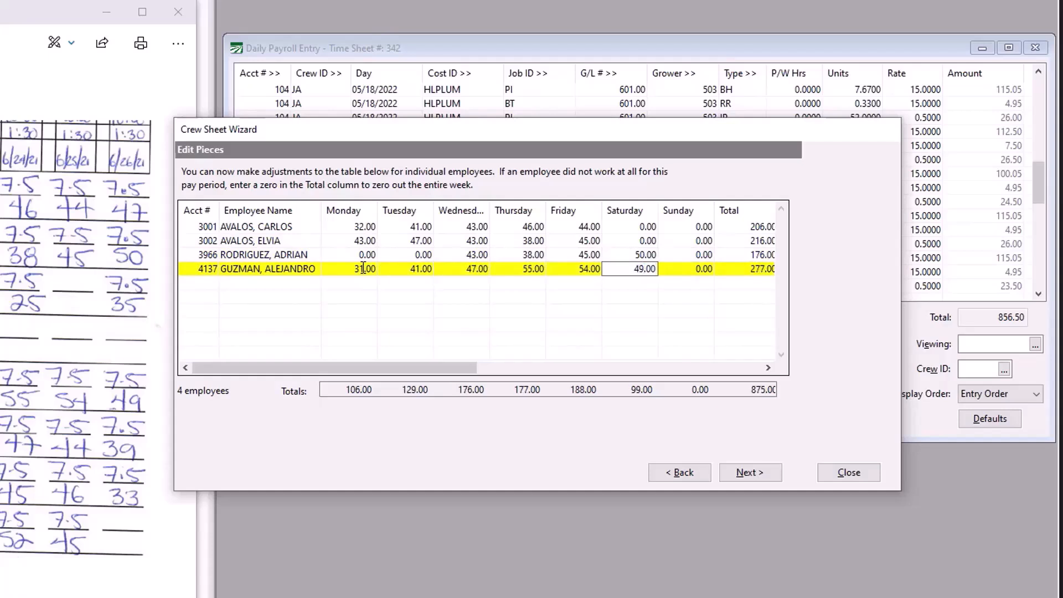
Step: Clear the Saturday pieces of the fourth and third employees
key("BackSpace")
key("BackSpace")
key("Up")
key("BackSpace")
key("Down")
Step: Check each employee's weekly piece total and the daily piece totals from Monday to Friday
left_click(774, 228)
left_click(710, 242)
left_click(713, 252)
left_click(715, 272)
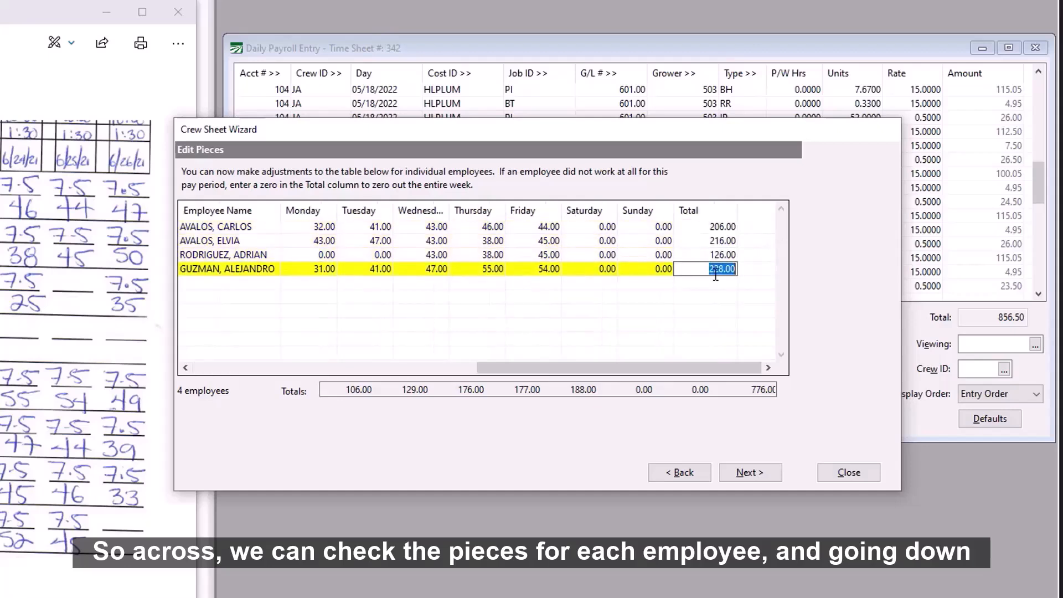
left_click(343, 390)
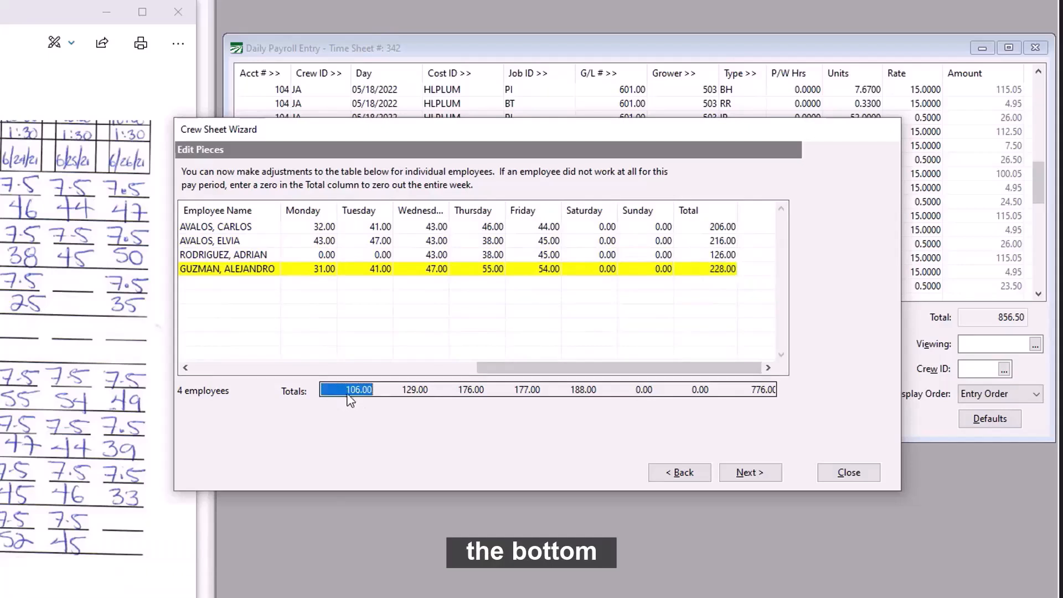
left_click(414, 390)
left_click(471, 390)
left_click(522, 390)
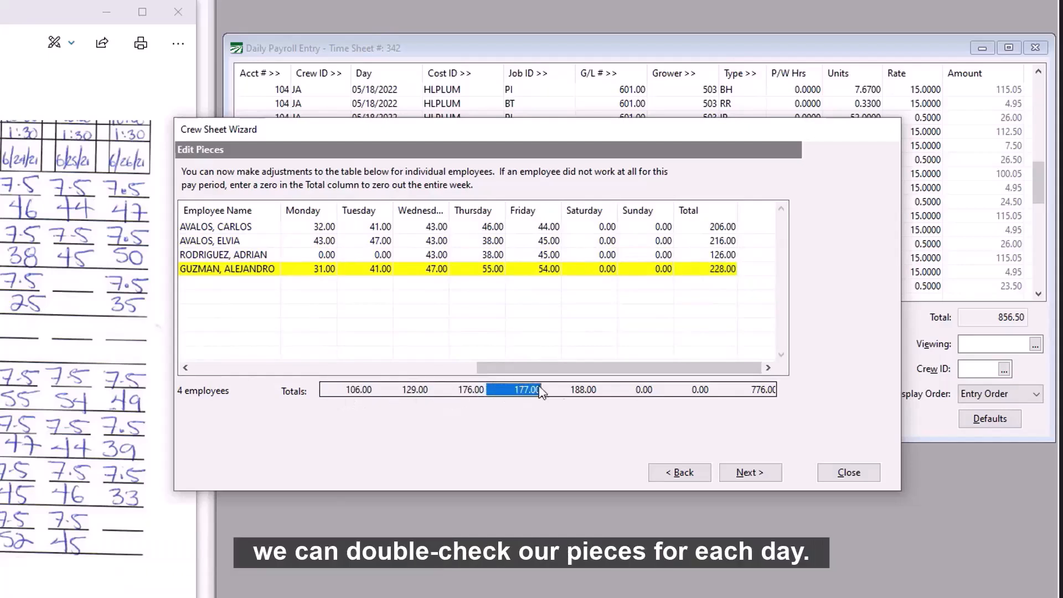
left_click(571, 390)
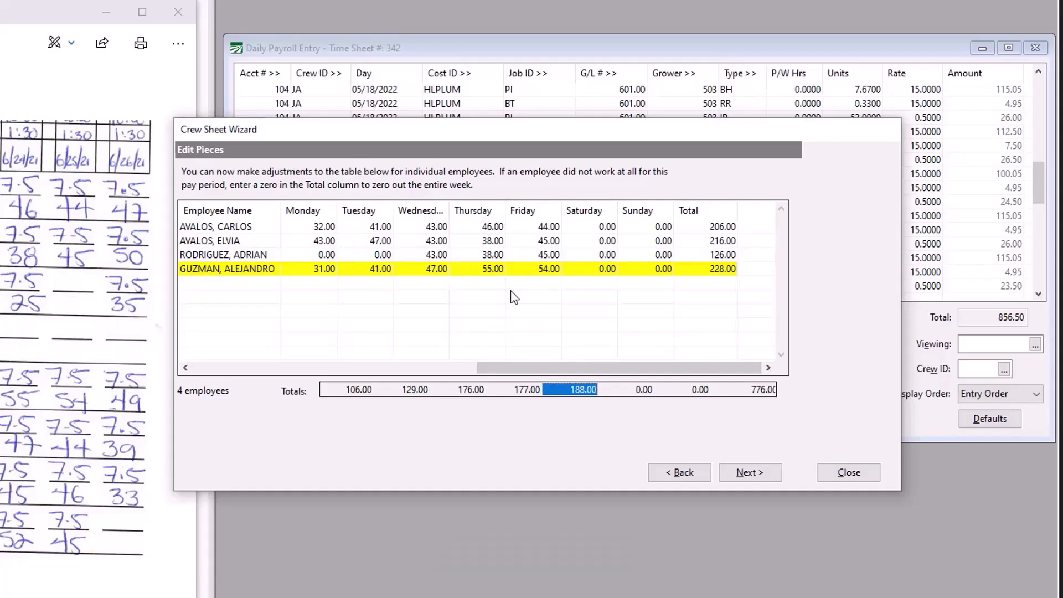
Step: Finish the wizard to create the crew JOSE payroll lines and go to the last line
left_click(753, 474)
left_click(757, 475)
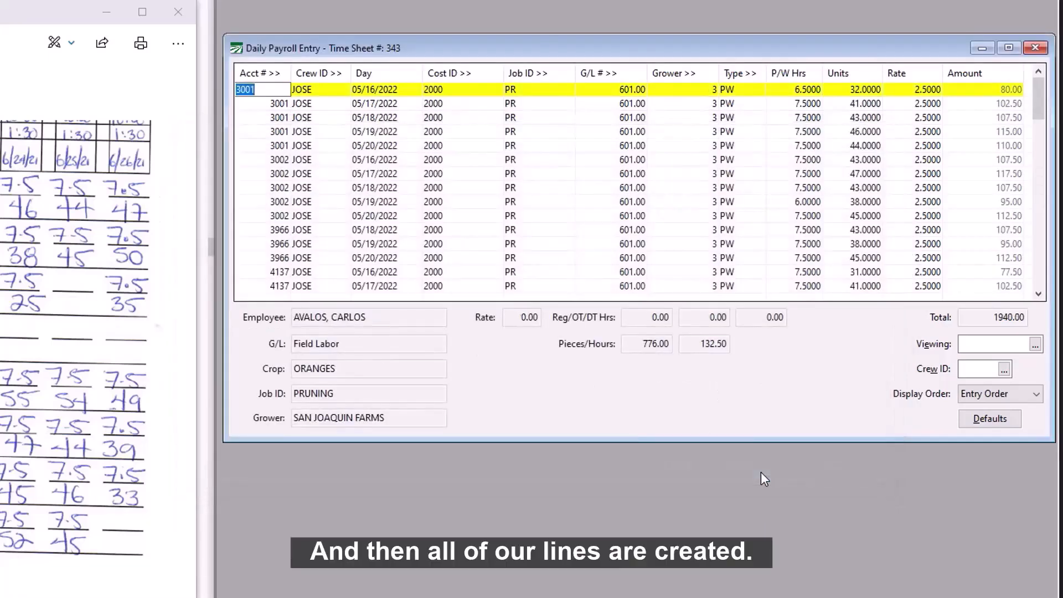
key("Page_Down")
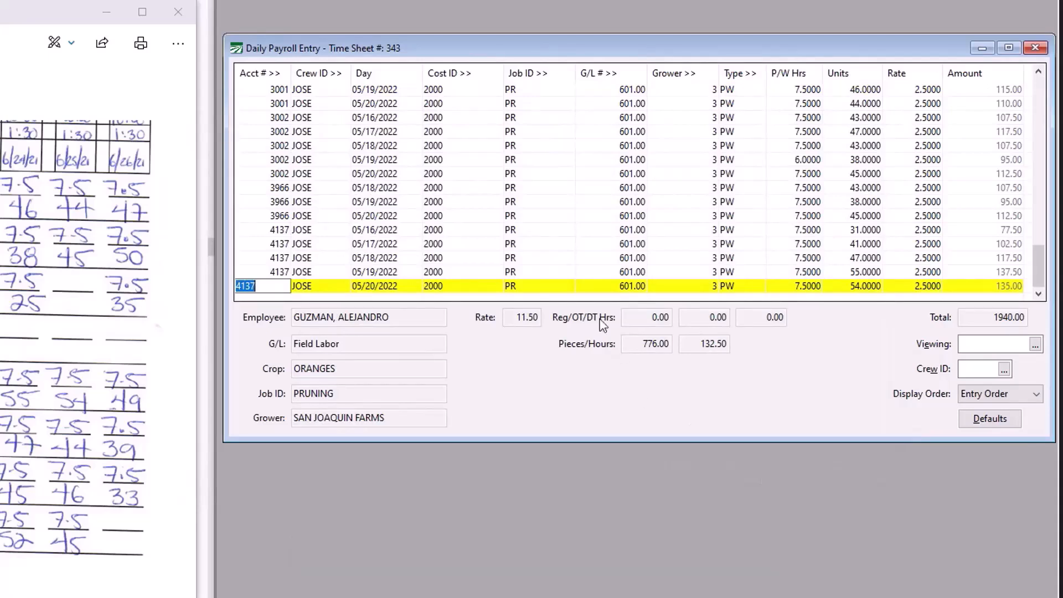
Step: Add the break lines for the crew JOSE time sheet and dismiss the completion message
right_click(252, 165)
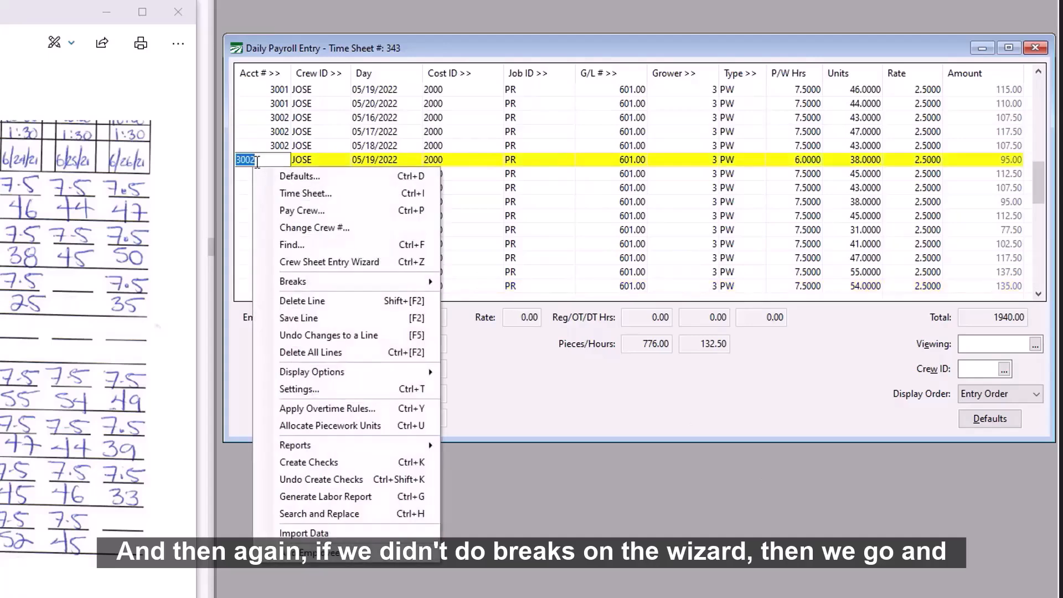
mouse_move(360, 283)
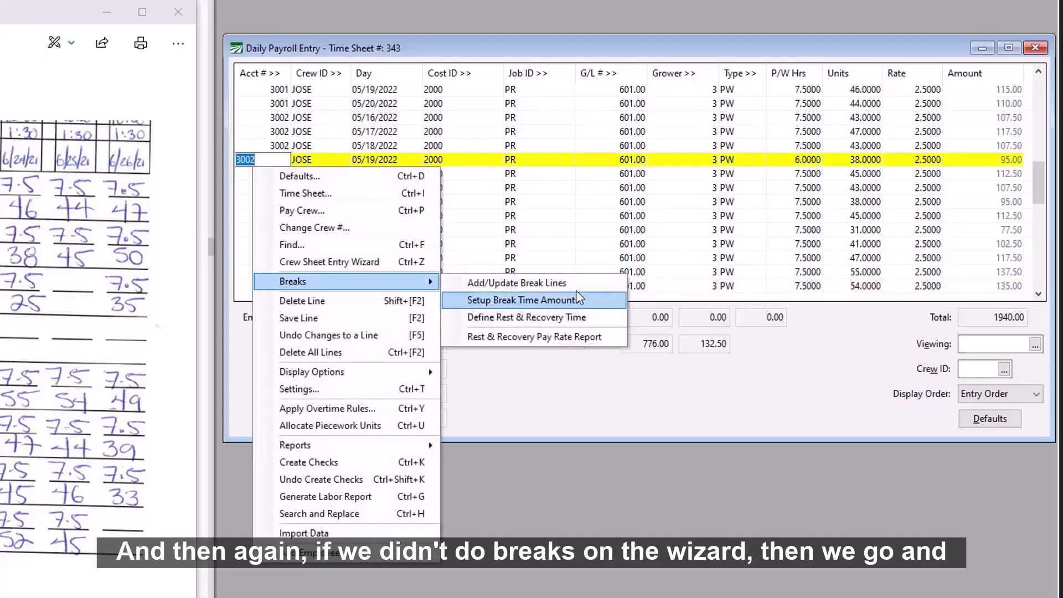
left_click(532, 283)
left_click(411, 127)
left_click(553, 344)
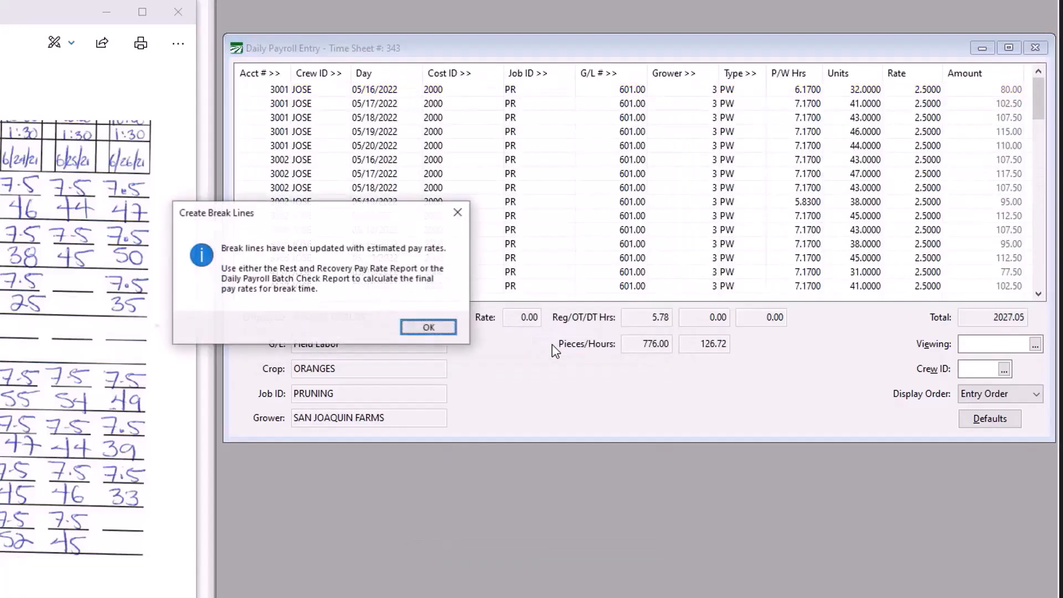
key("Return")
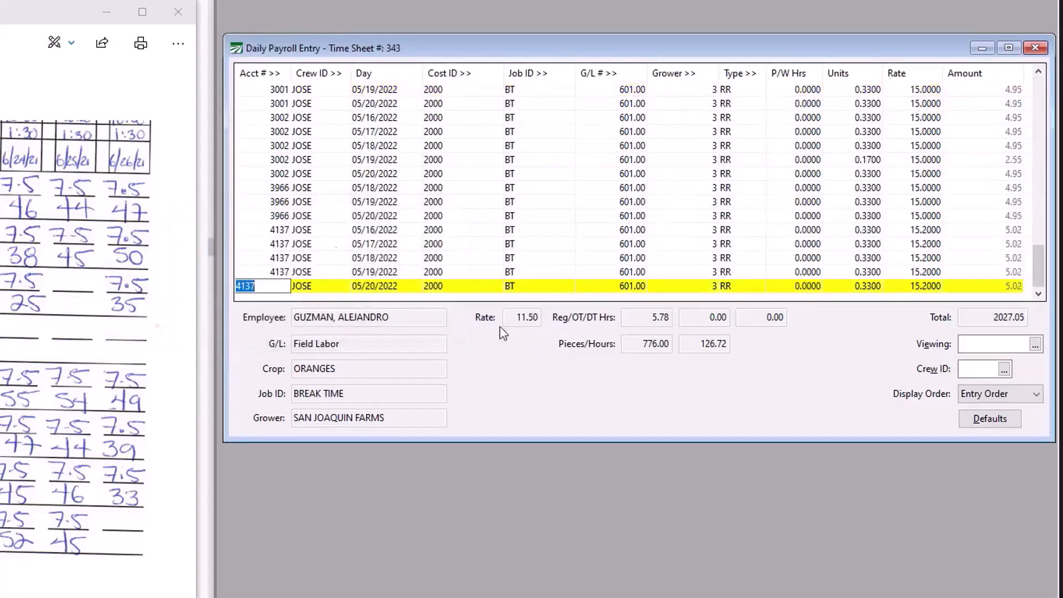
Step: Close the scanned crew sheet and bring up the available commands for a crew JOSE break line
left_click(177, 12)
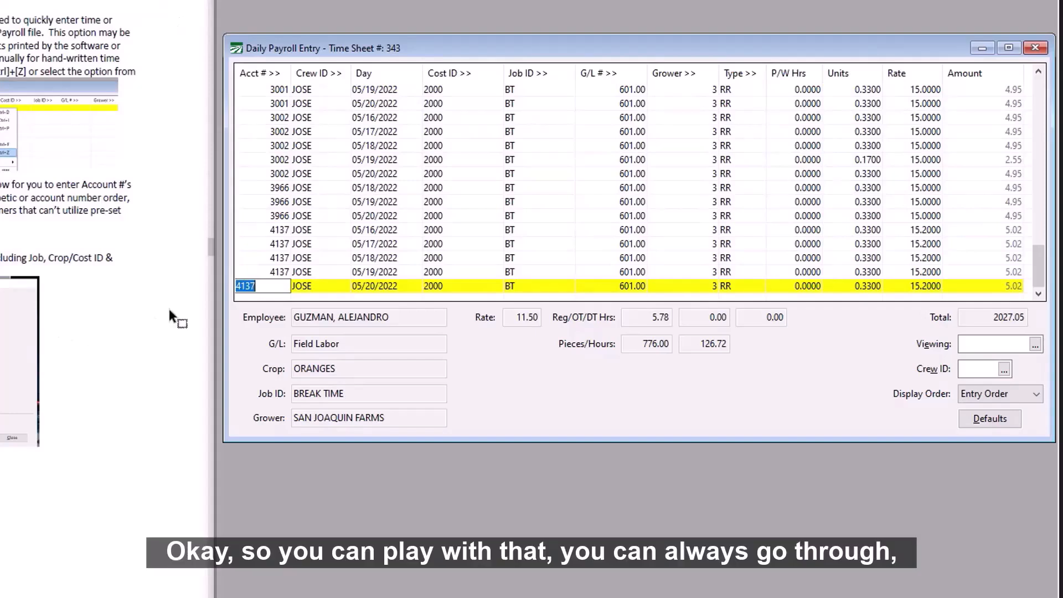
right_click(350, 124)
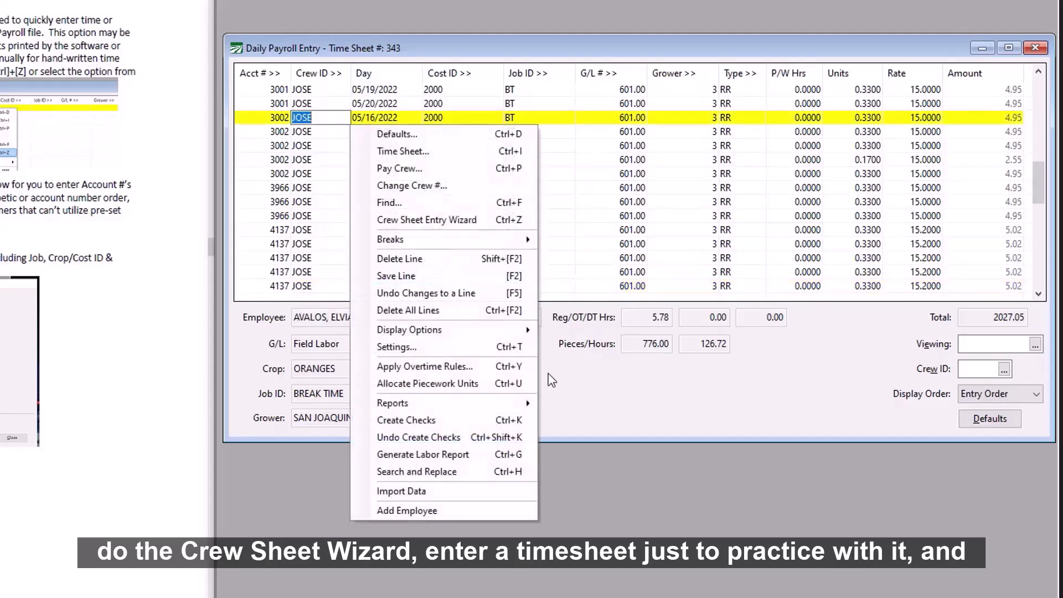